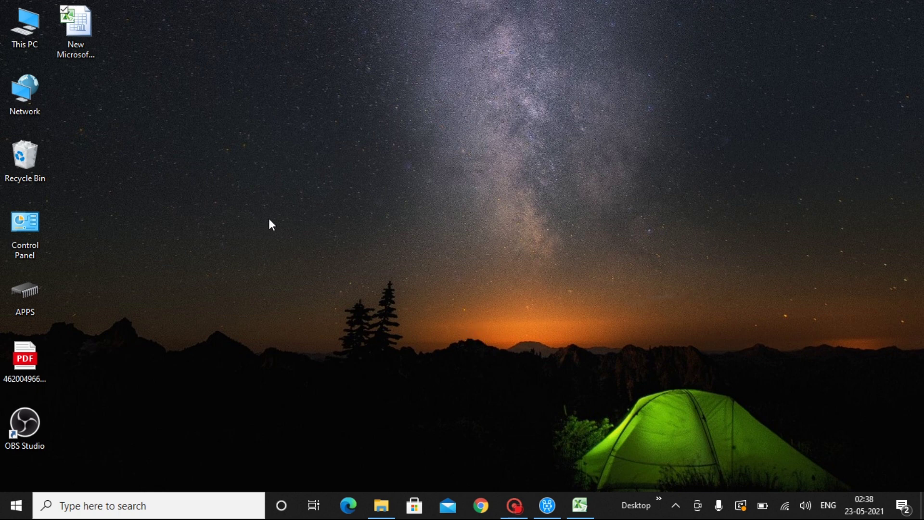
Open the New Microsoft Excel Worksheet file from the desktop and jump to the far ends of the table's header row and first column
double_click(81, 45)
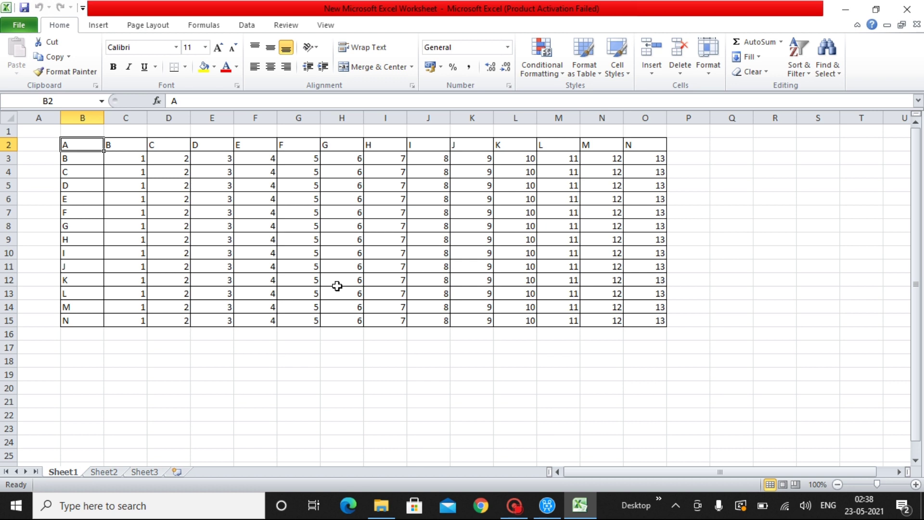
key(ctrl+Right)
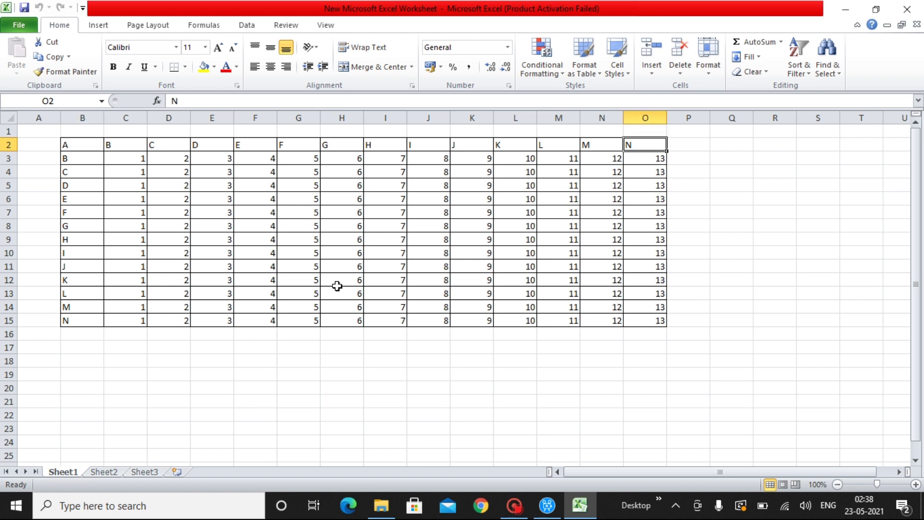
key(ctrl+Left)
key(ctrl+Down)
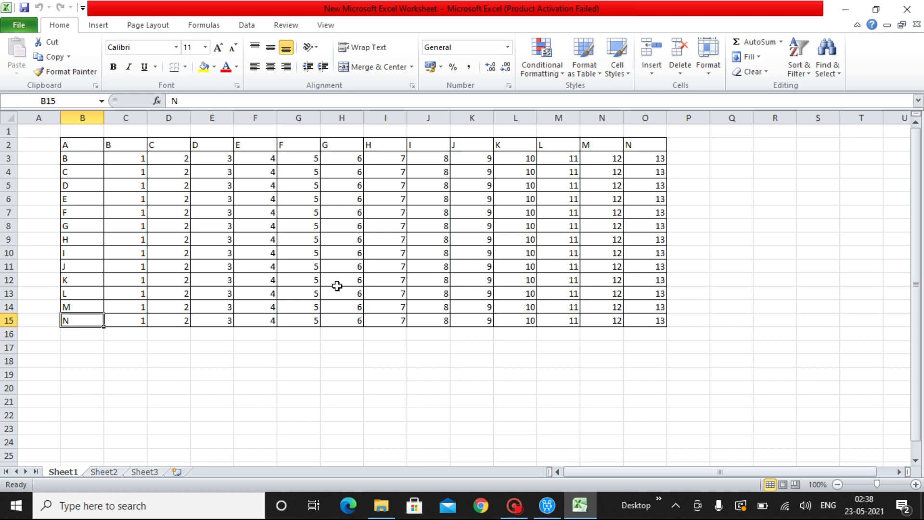
Jump the active cell between the table's outer edges and return it to B2
key(Right)
key(ctrl+Up)
key(Down)
key(ctrl+Right)
key(ctrl+Left)
key(Right)
key(ctrl+Down)
key(Right)
key(Right)
key(Right)
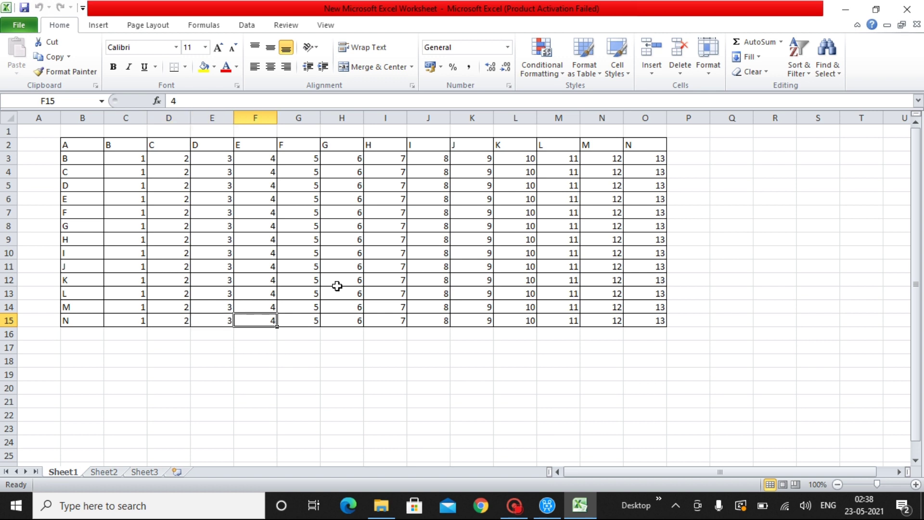
key(ctrl+Up)
key(Left)
key(Left)
key(Left)
key(Left)
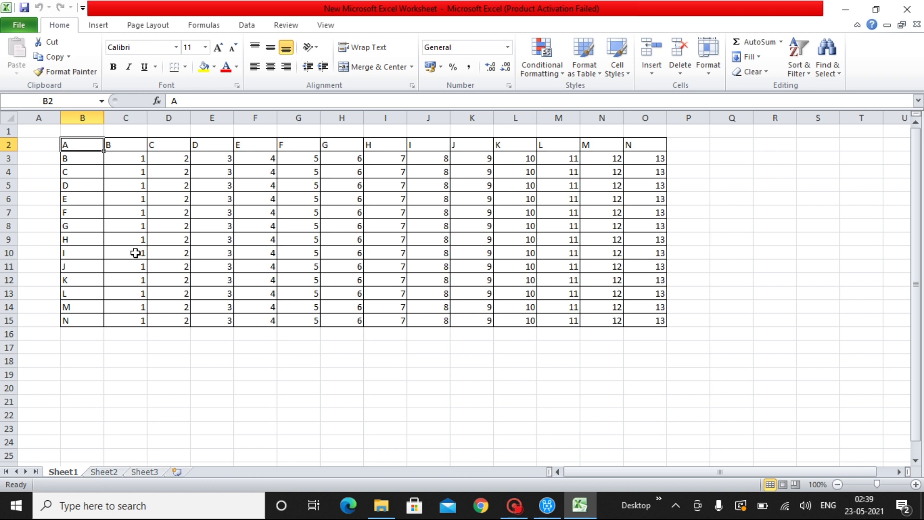
Walk the active cell through the header row one cell at a time and bring it back to B2
key(Right)
key(Right)
key(Right)
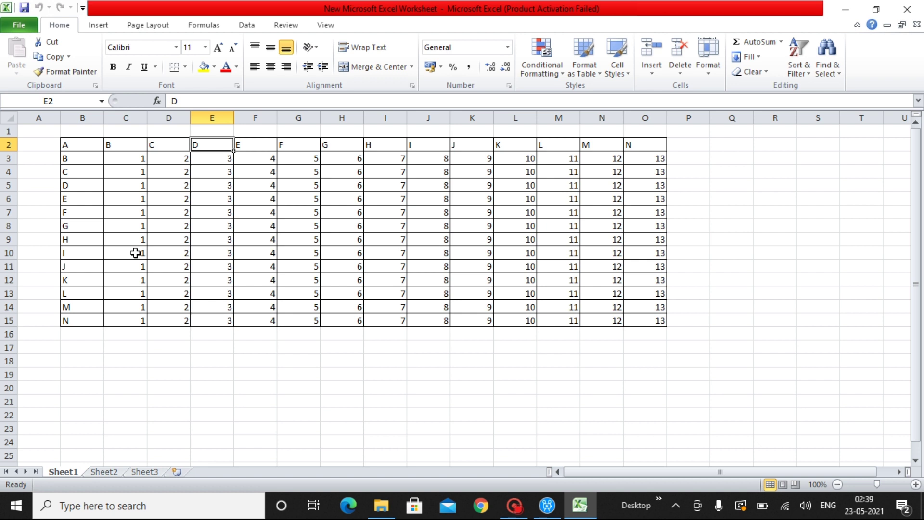
key(Left)
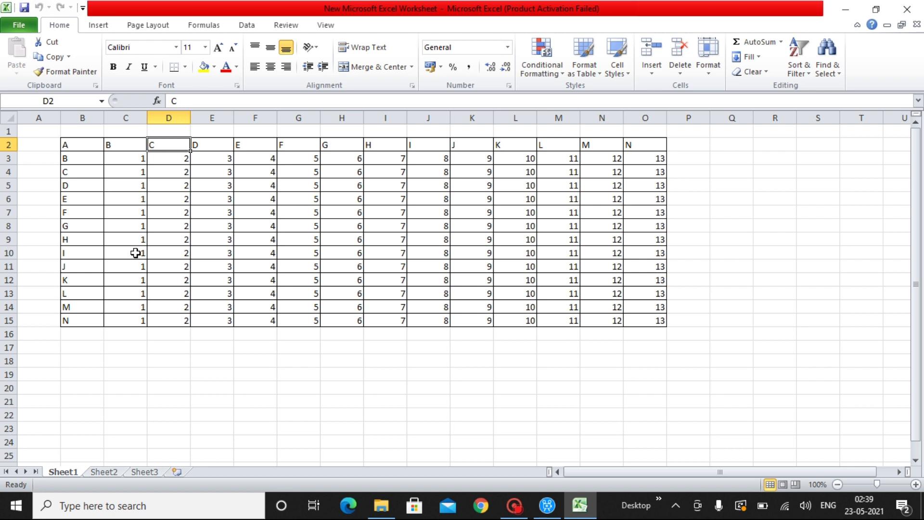
key(Left)
key(Left)
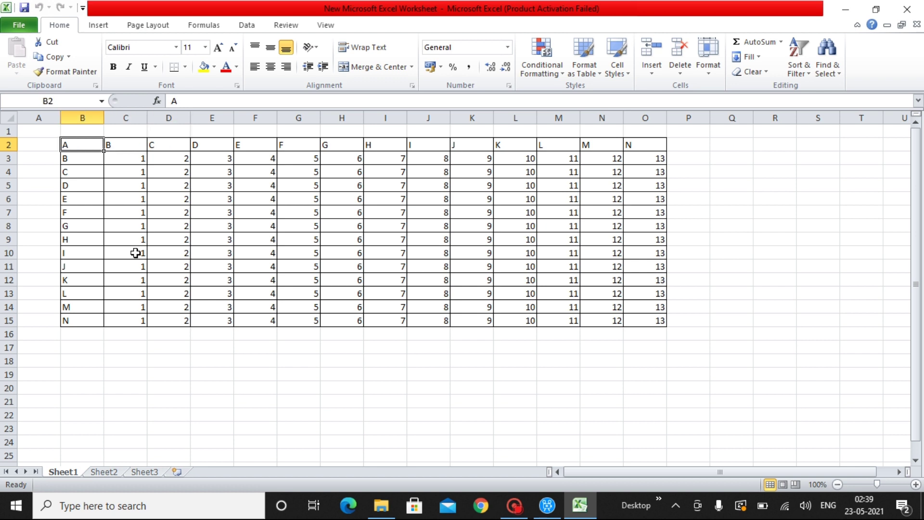
key(Left)
key(Right)
key(Right)
key(Right)
key(Right)
key(Right)
key(Right)
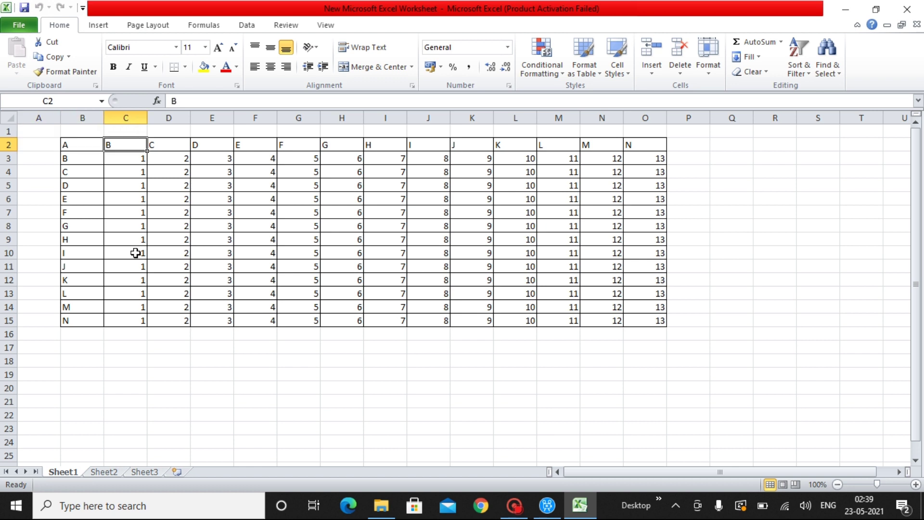
key(Right)
key(Right)
key(Right)
key(Right)
key(Right)
key(Right)
key(Right)
key(Right)
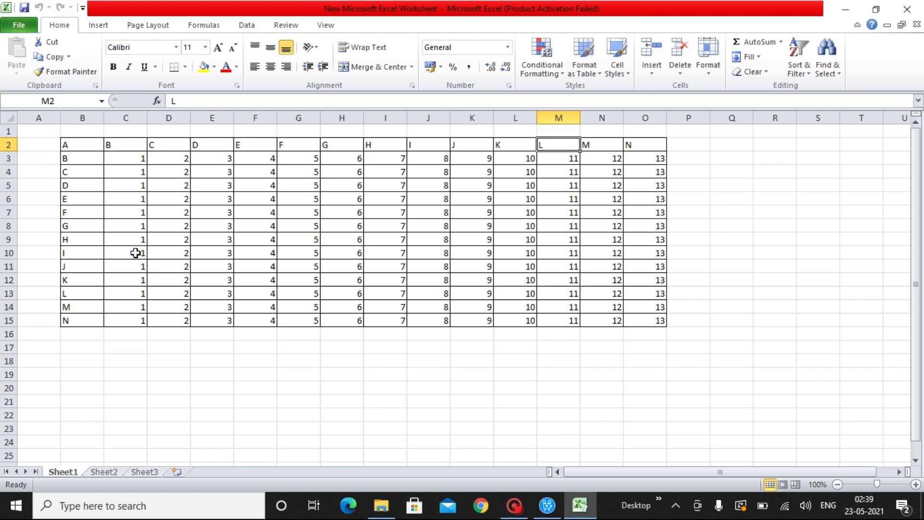
key(Left)
key(Left)
key(Left)
key(Left)
key(Left)
key(Left)
key(Left)
key(Left)
key(Left)
key(Left)
key(Left)
key(Left)
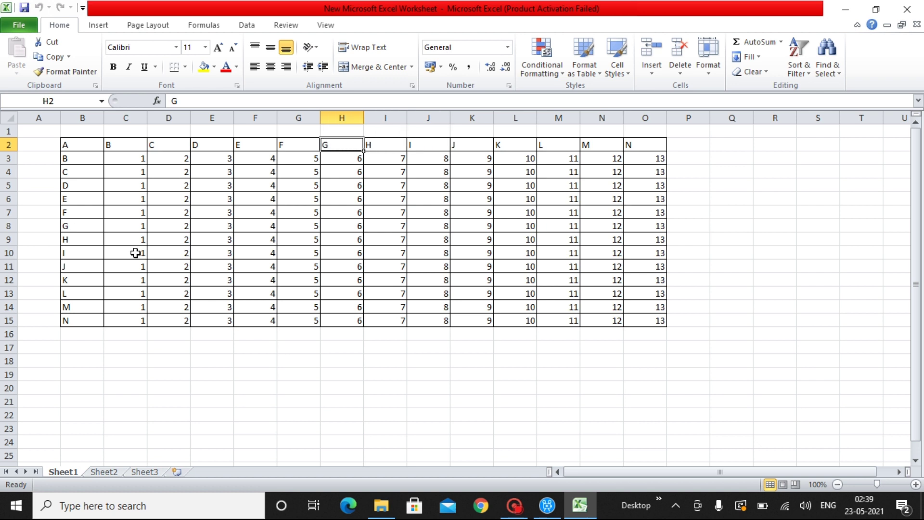
key(Left)
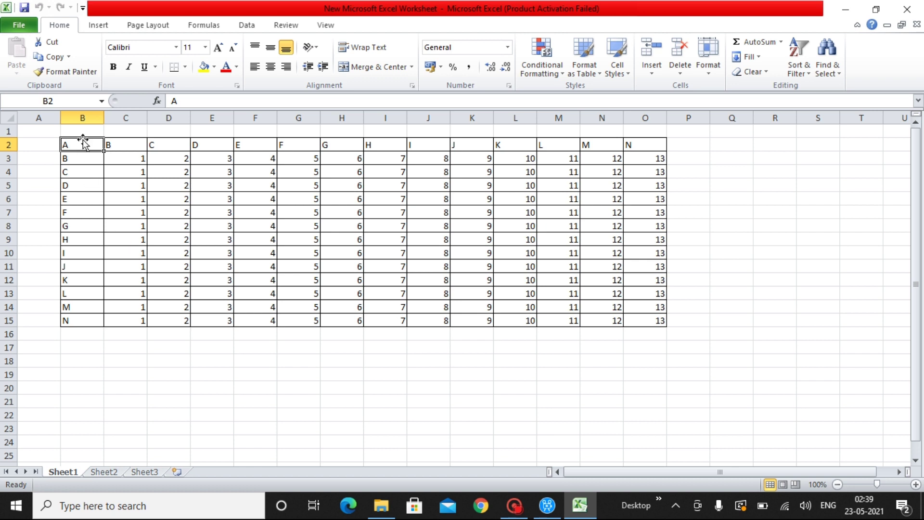
Select the header cells B2:O2 as one range, and return the active cell to B2
drag(82, 143, 633, 145)
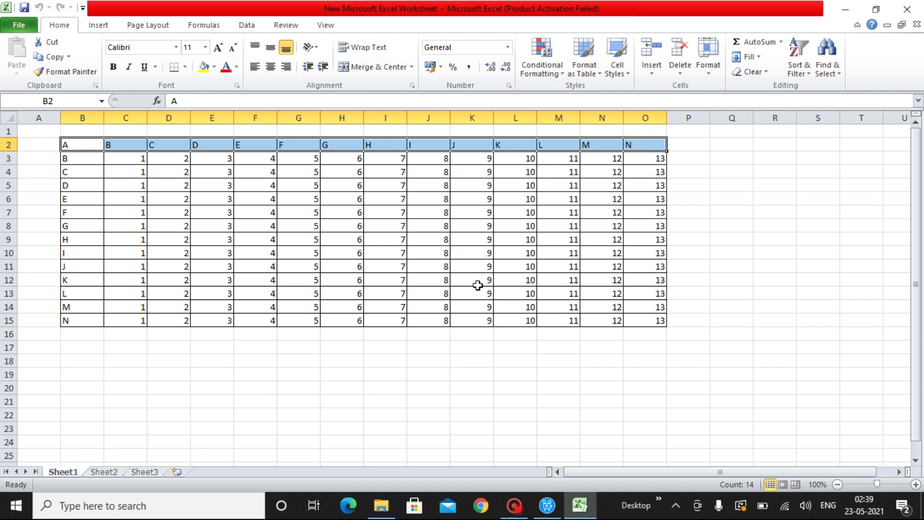
key(Left)
key(Right)
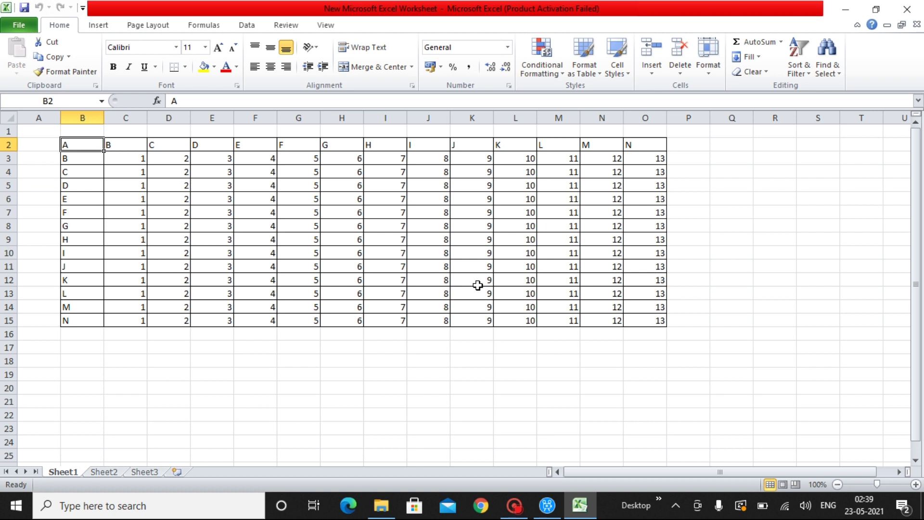
Extend the selection from B2 to O2 along the header row one cell at a time
key(shift+Right)
key(shift+Right)
key(shift+Right)
key(shift+Right)
key(shift+Right)
key(shift+Right)
key(shift+Right)
key(shift+Right)
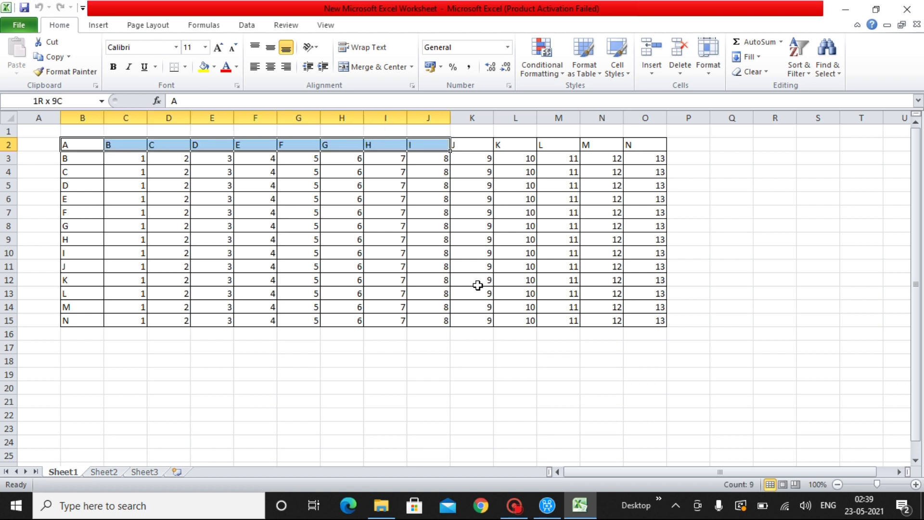
key(shift+Right)
key(shift+Right)
key(shift+Right)
key(shift+Right)
key(shift+Right)
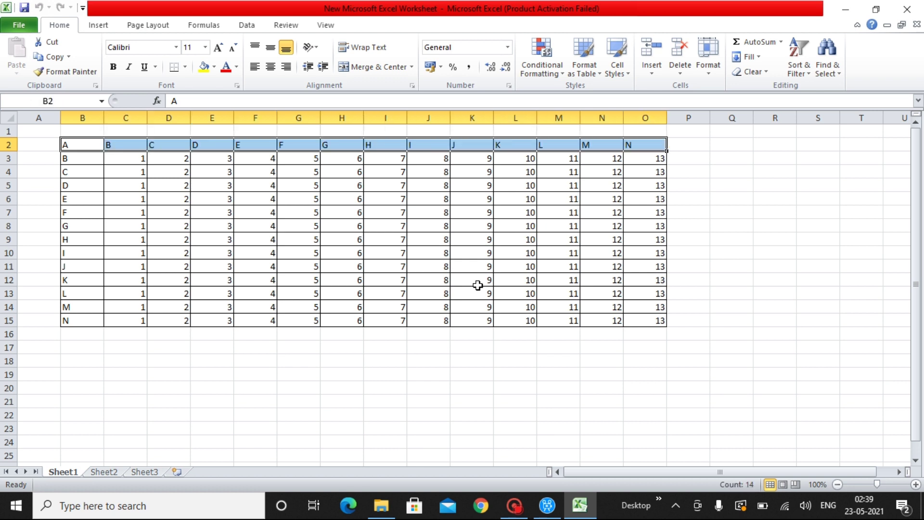
Return to B2, select the header row through O2 in a single jump, and clear the selection
key(Left)
key(Right)
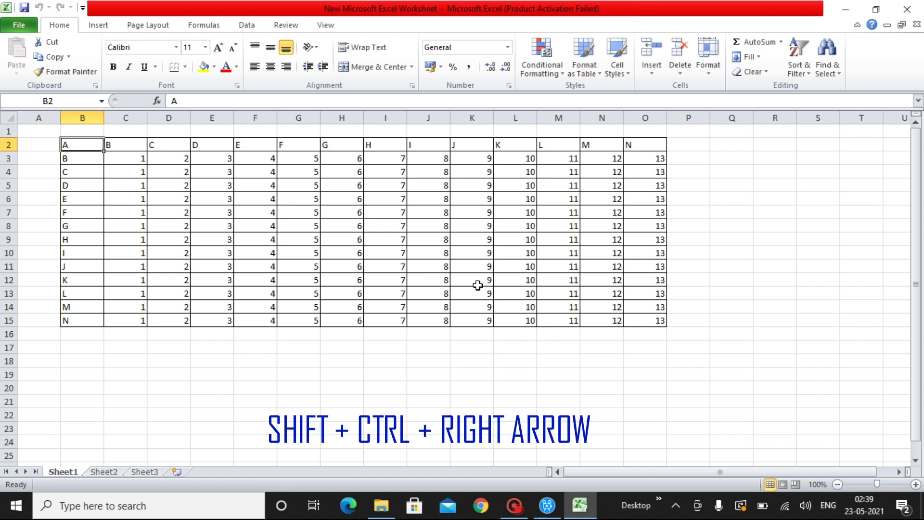
key(ctrl+shift+Right)
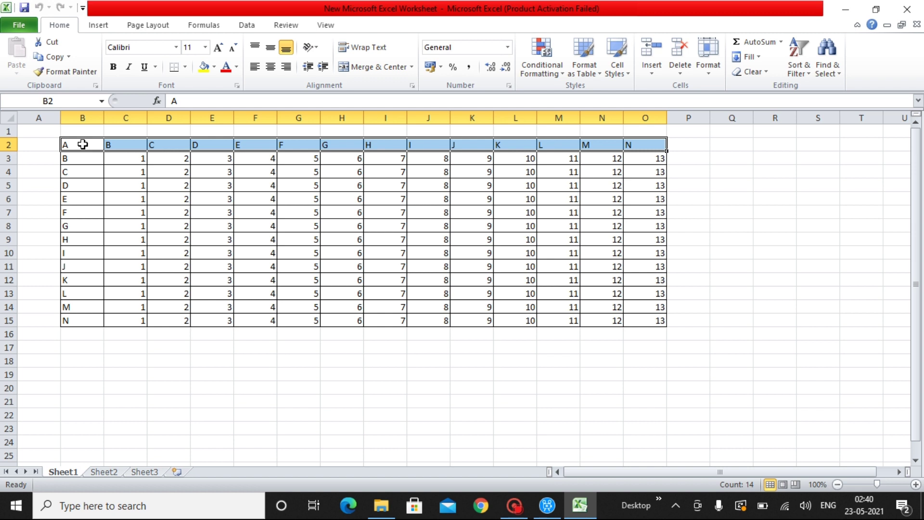
key(Left)
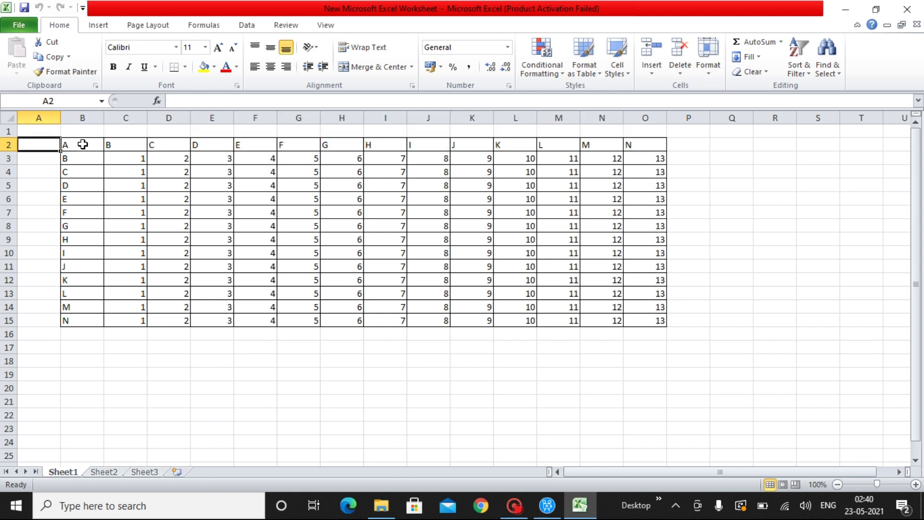
Move back and forth along the header row cell by cell as far as H2, and return to B2
key(Right)
key(Right)
key(Right)
key(Right)
key(Right)
key(Right)
key(Right)
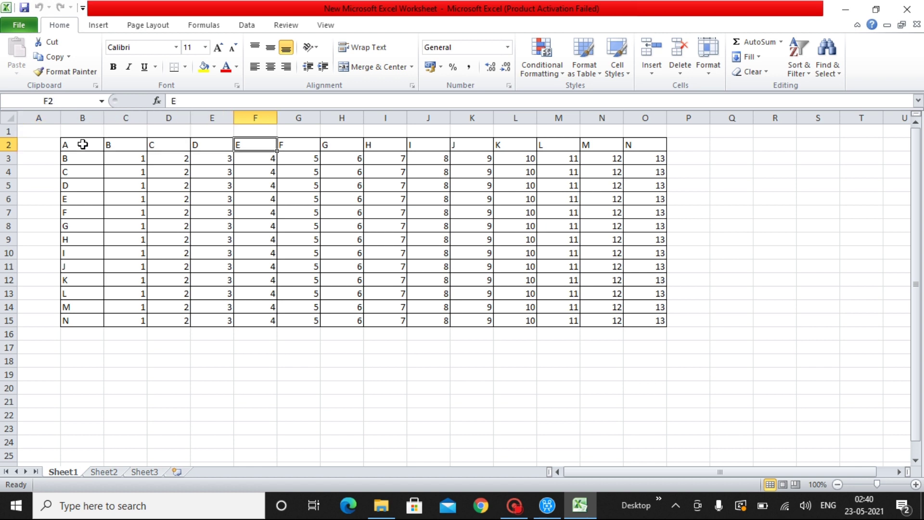
key(Left)
key(Left)
key(Left)
key(Right)
key(Right)
key(Right)
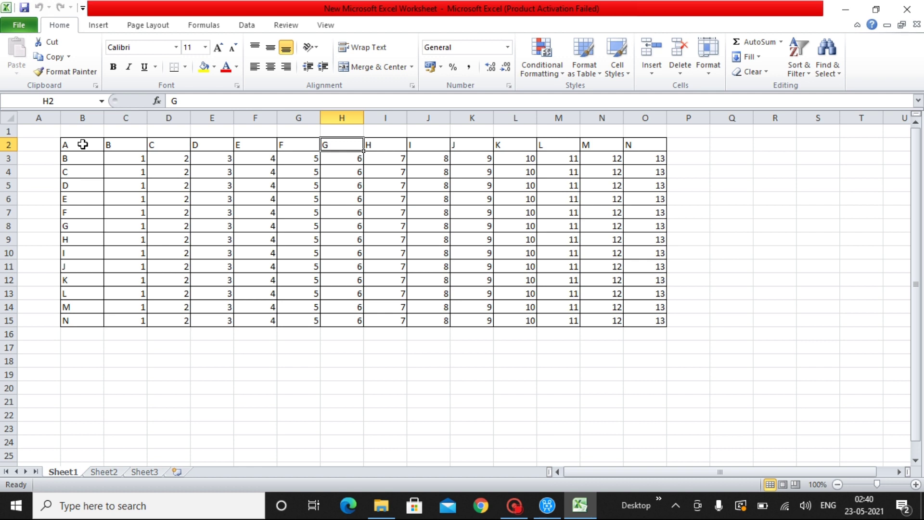
key(Left)
key(Left)
key(Left)
key(Left)
key(Left)
key(Left)
key(Left)
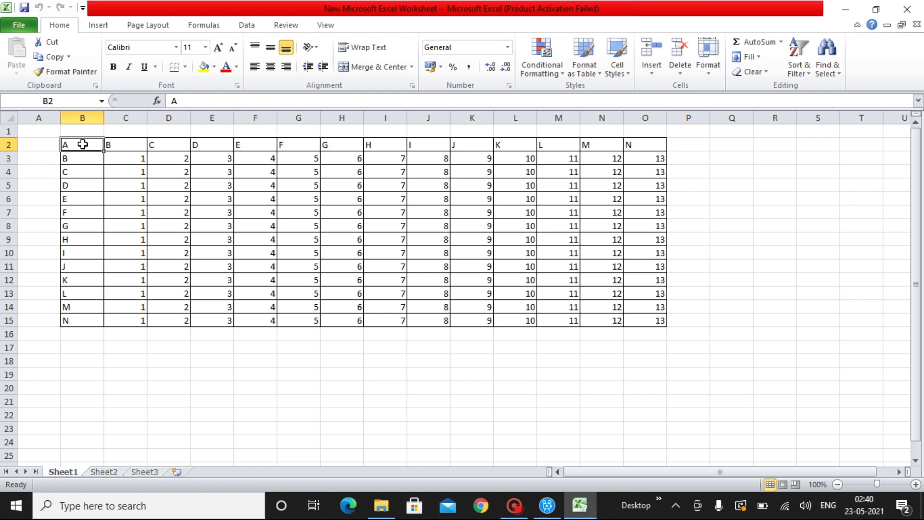
Select all filled header cells from B2 to O2 at once, and collapse the selection
key(Right)
key(ctrl+shift+Right)
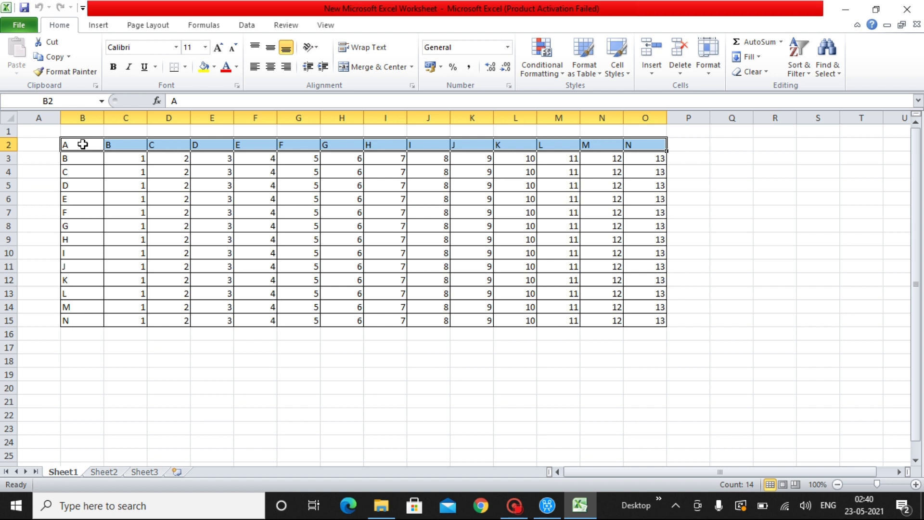
key(Left)
Select the whole column containing header H and insert a blank column before it
key(Right)
key(Right)
key(Right)
key(Right)
key(Right)
key(Right)
key(Right)
key(Right)
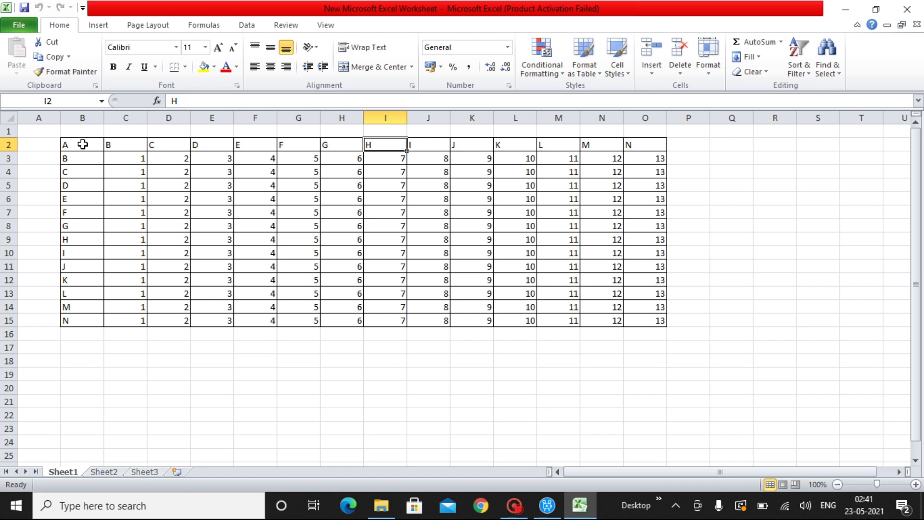
key(ctrl+space)
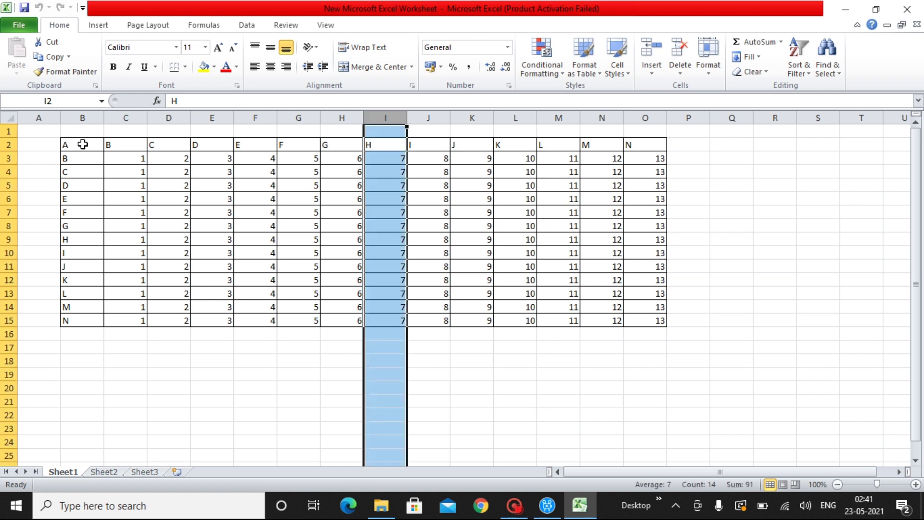
key(ctrl+shift+plus)
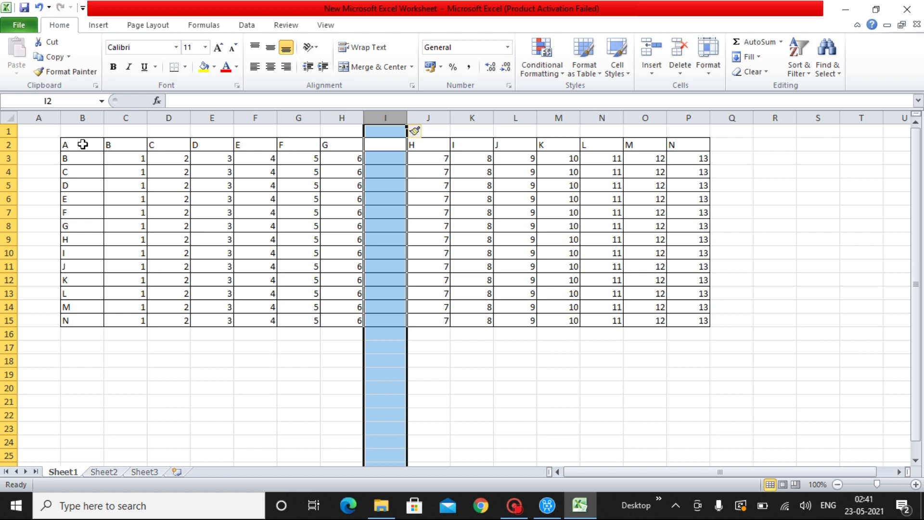
Undo the column insertion and place the active cell on header H in I2
key(Left)
key(Right)
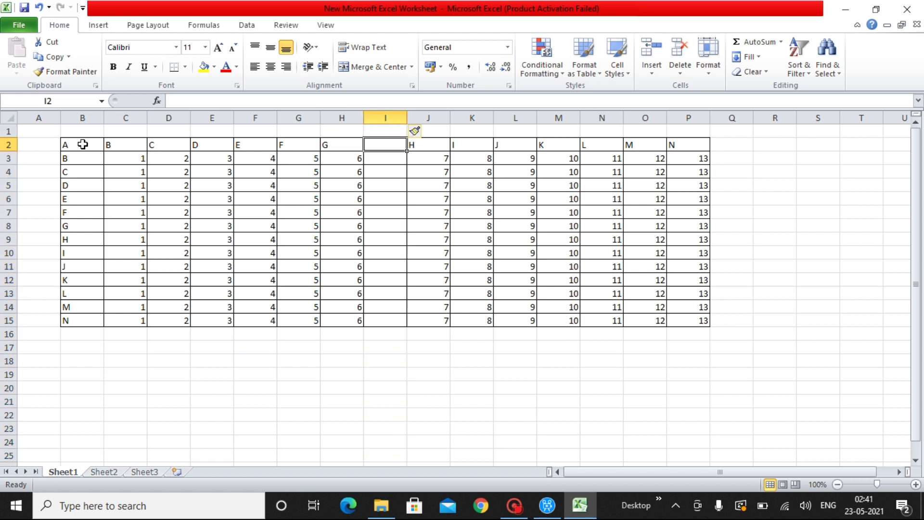
key(Left)
key(Right)
key(ctrl+z)
key(Left)
key(Left)
key(Right)
key(Right)
key(Right)
key(Left)
key(Left)
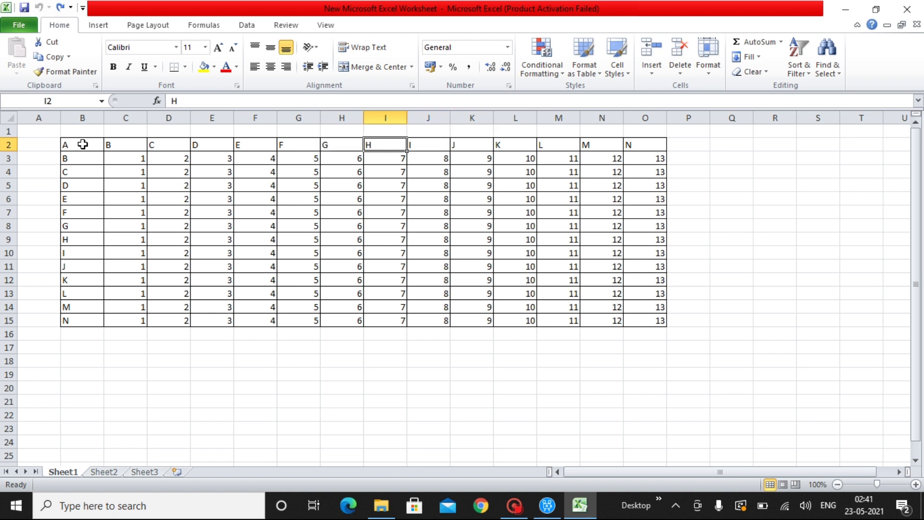
Go from the start of the header row to I2, select entire column I, and insert a blank column there
key(ctrl+Left)
key(Right)
key(Right)
key(Right)
key(Right)
key(Right)
key(Right)
key(Right)
key(Left)
key(Right)
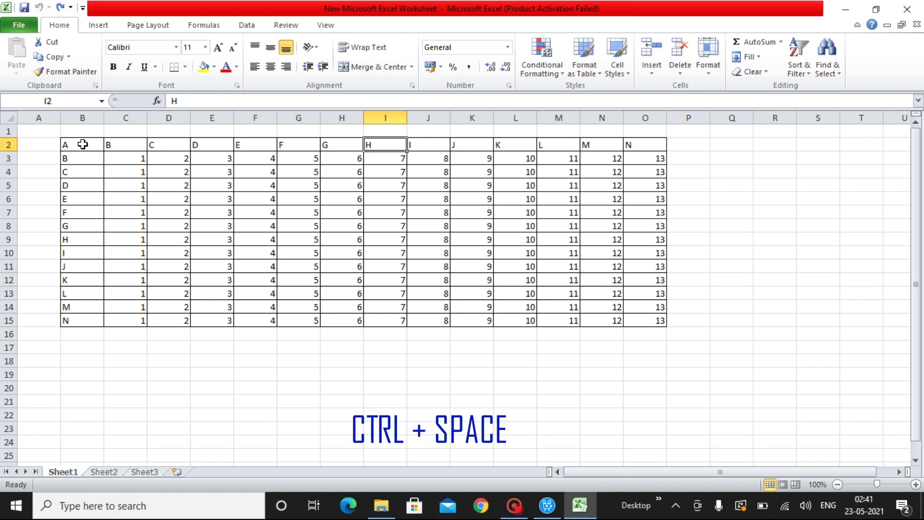
key(ctrl+space)
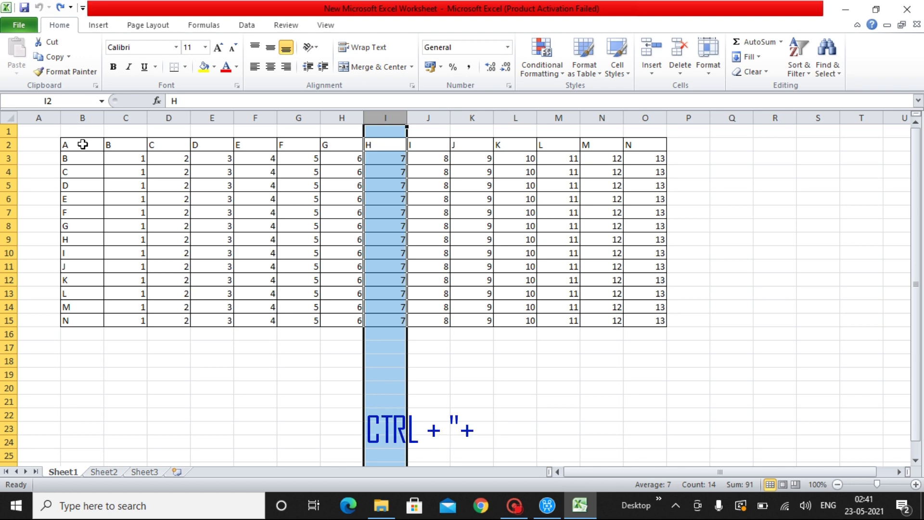
key(ctrl+plus)
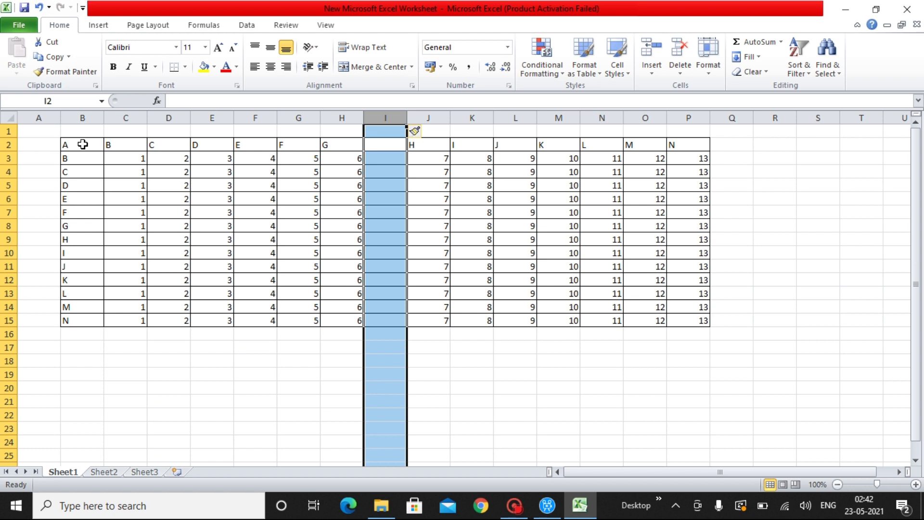
Return to B2 and select the contiguous header cells B2:H2 up to the blank column
key(Left)
key(Left)
key(Left)
key(Left)
key(Left)
key(Left)
key(Left)
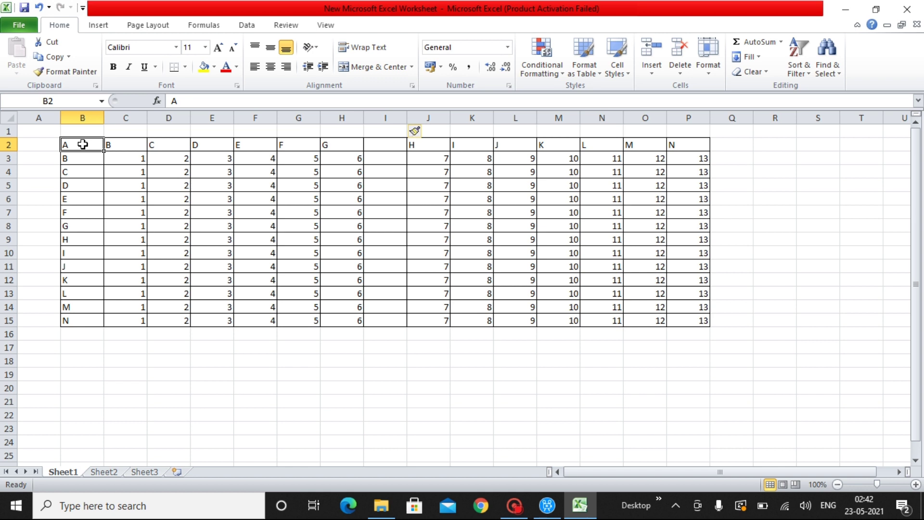
key(ctrl+shift+Right)
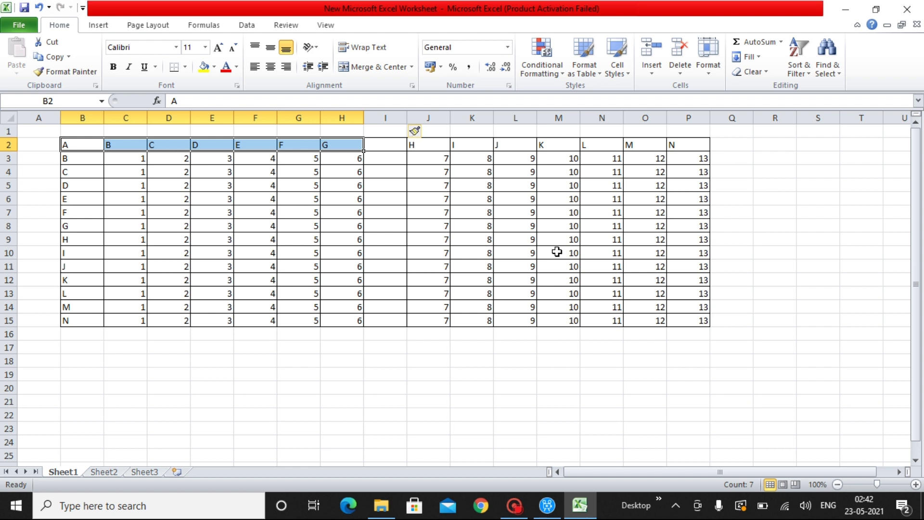
Select the entire blank column I and delete it from the table
key(ctrl+Right)
key(Right)
key(ctrl+space)
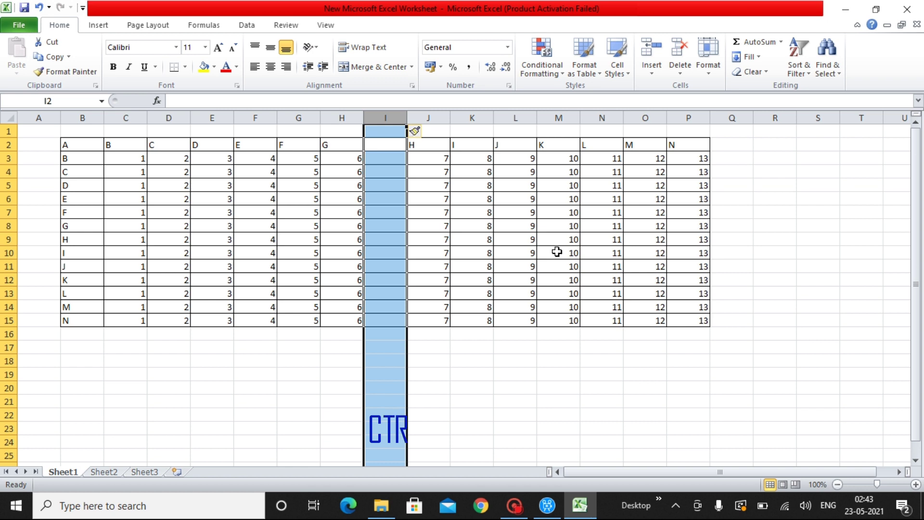
key(ctrl+minus)
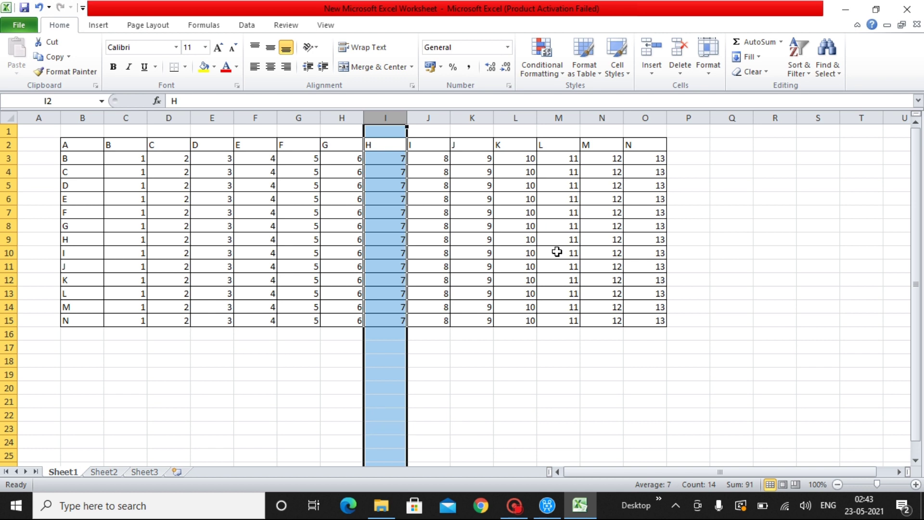
Return to header A in B2, jump to the last filled cell of column B and back to B2
key(Left)
key(Left)
key(Left)
key(Left)
key(Left)
key(Left)
key(Left)
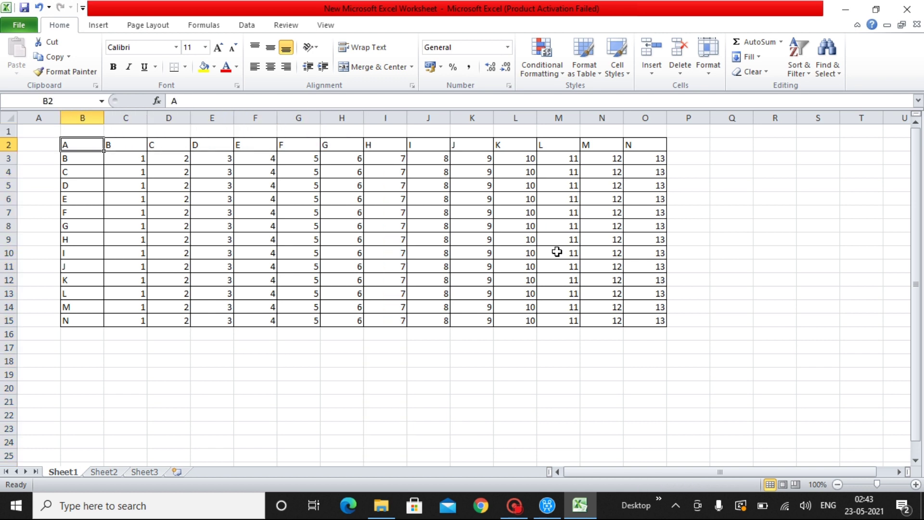
key(ctrl+Down)
key(ctrl+Up)
Move down column B cell by cell from B2, and return to B2 in one jump
key(Down)
key(Down)
key(Down)
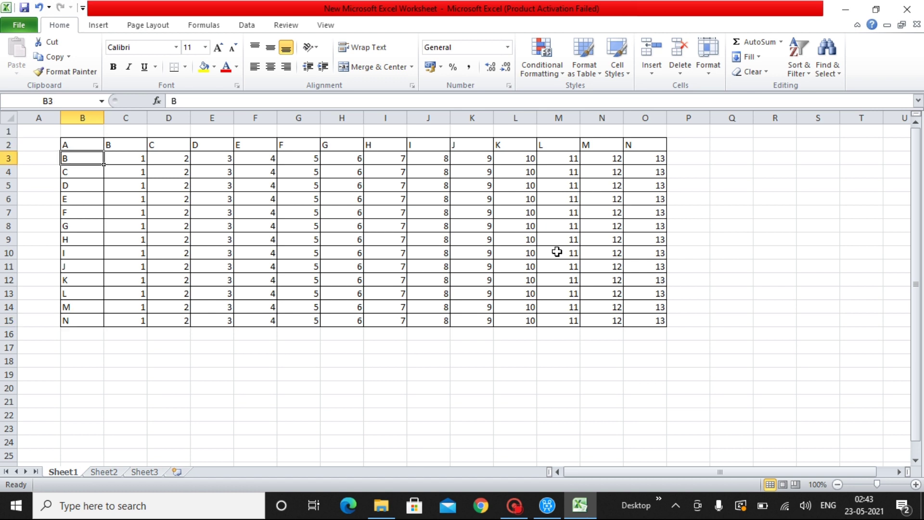
key(Down)
key(Down)
key(Down)
key(Down)
key(ctrl+Up)
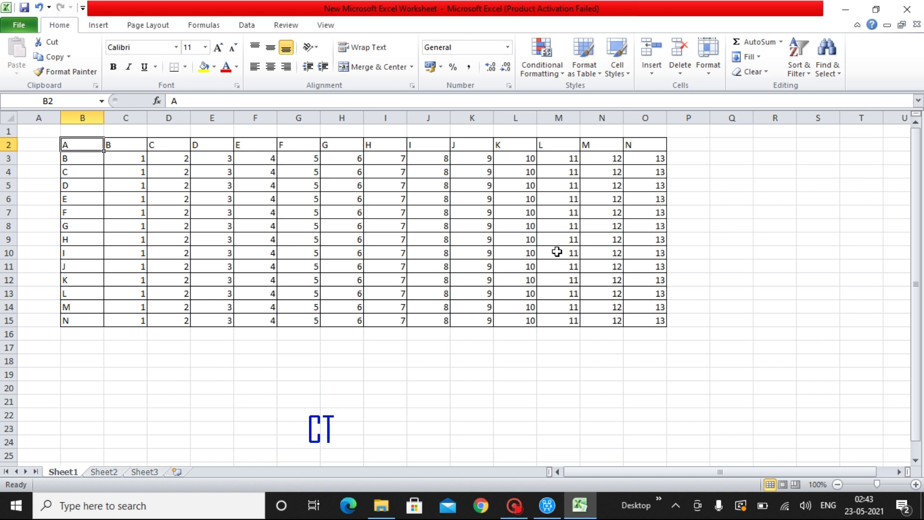
Jump between B2 and B15, and select B2:B15 once from the top down and once from the bottom up
key(ctrl+Down)
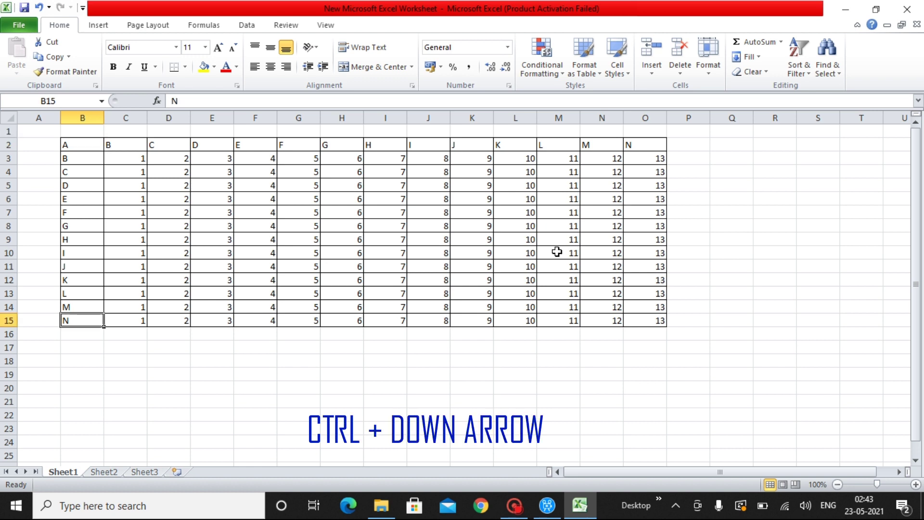
key(ctrl+Up)
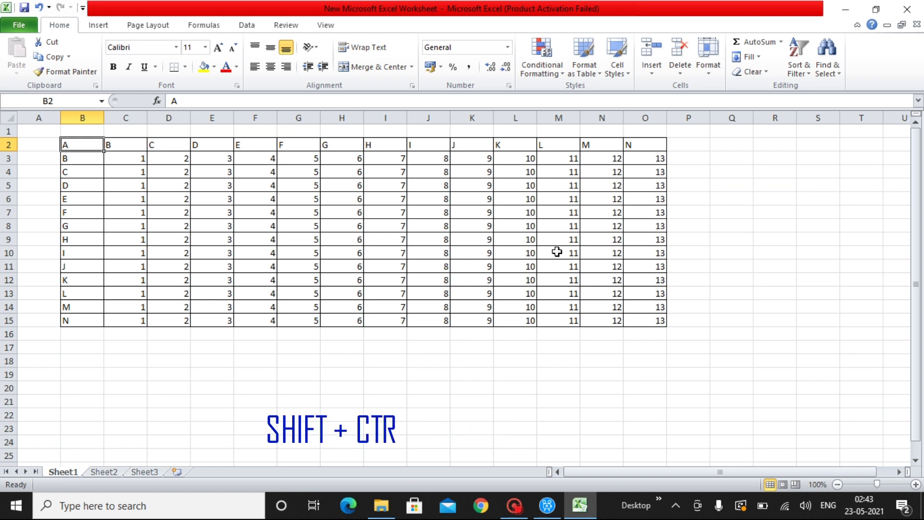
key(shift+ctrl+Down)
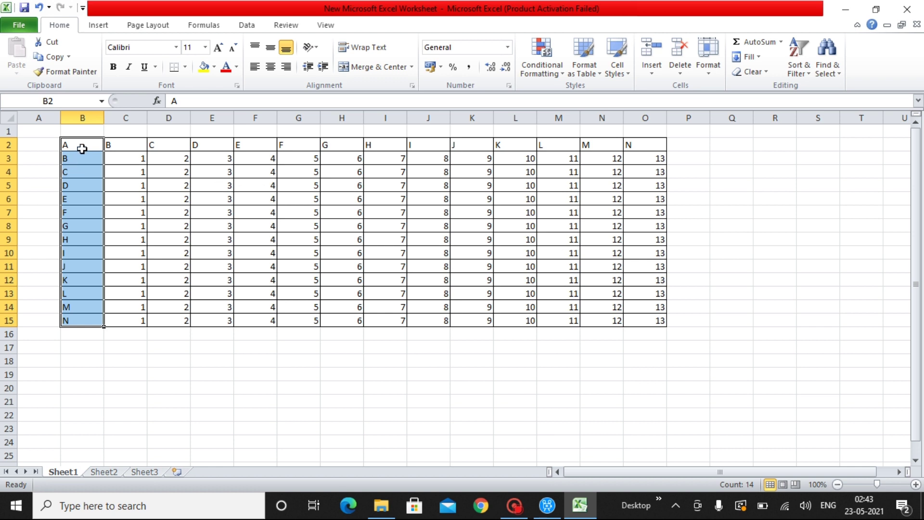
key(ctrl+Down)
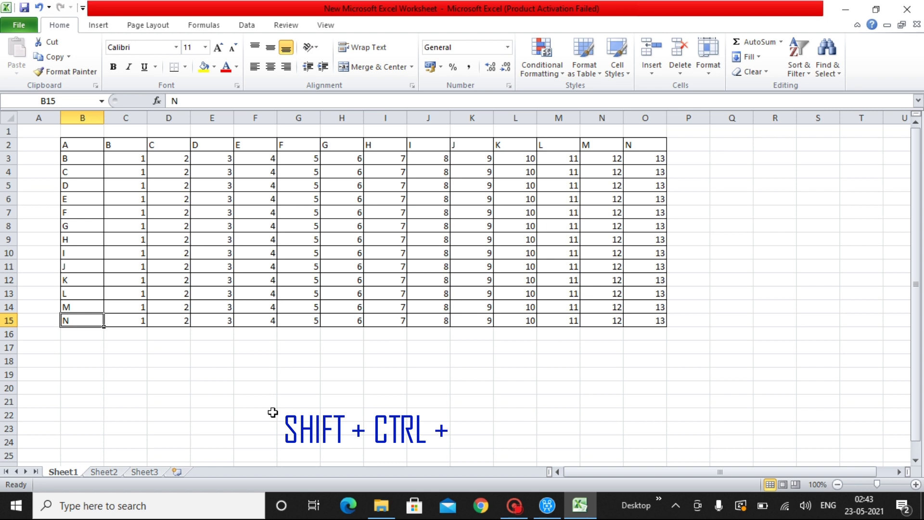
key(ctrl+shift+Up)
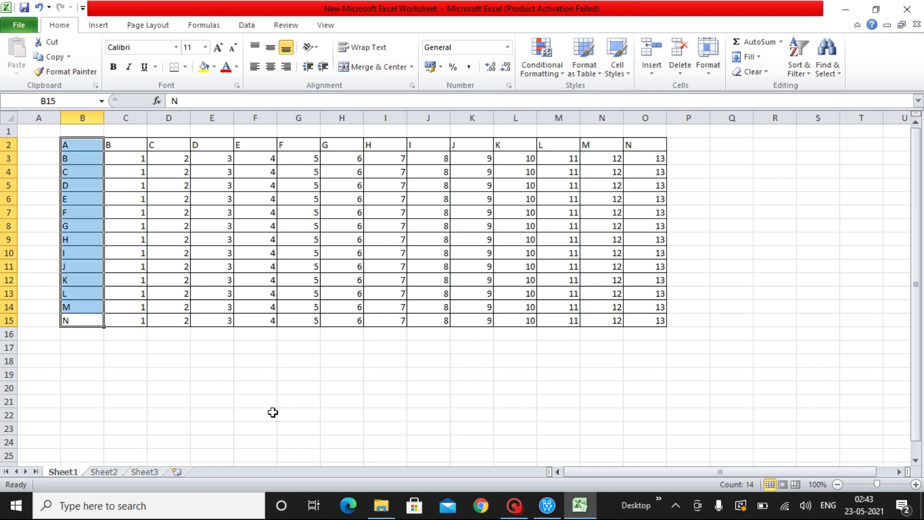
Move up to G in B8, select the entire row 8, and insert a blank row there
key(Down)
key(Up)
key(Up)
key(Up)
key(Up)
key(Up)
key(Up)
key(Up)
key(Up)
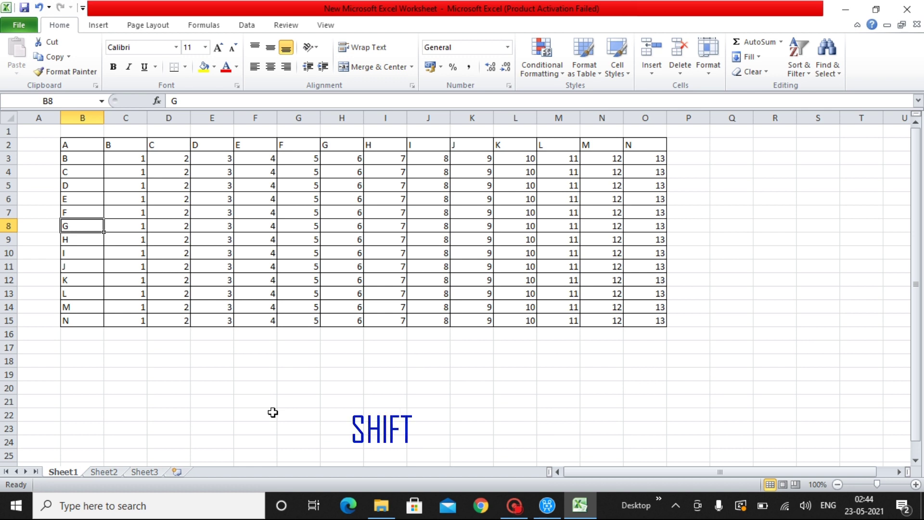
key(shift+space)
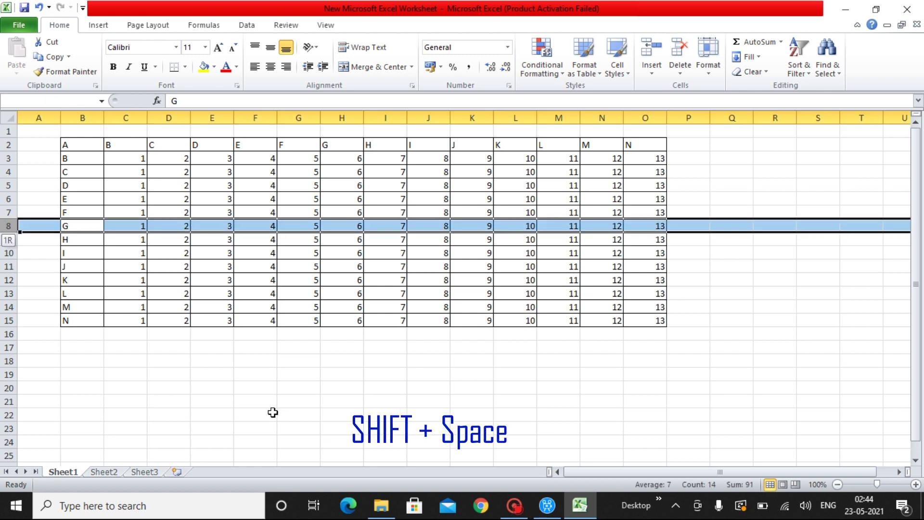
key(ctrl+plus)
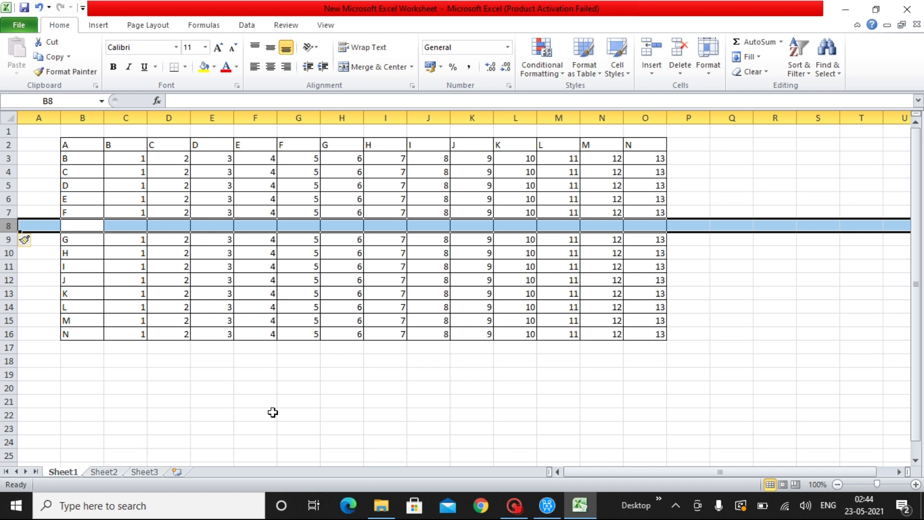
Jump back to B2 and select the contiguous cells B2:B7 down to the blank row
key(ctrl+Up)
key(ctrl+Up)
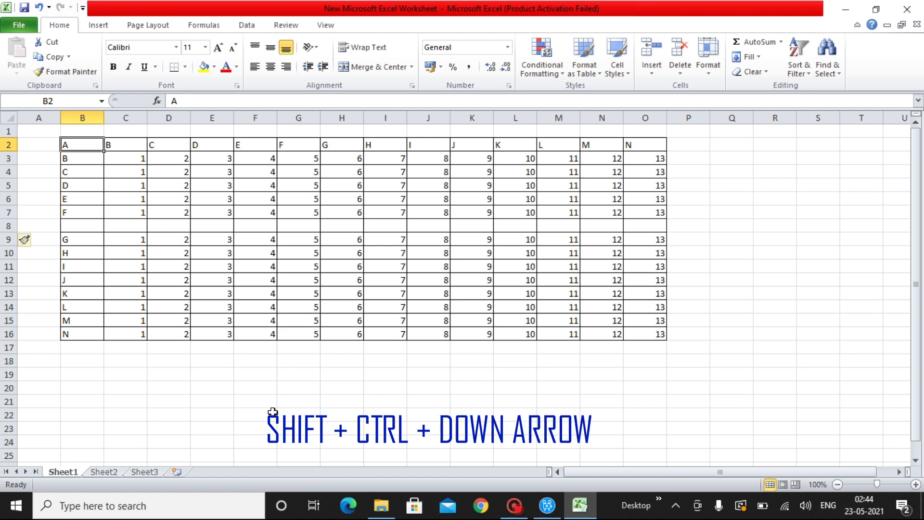
key(ctrl+shift+Down)
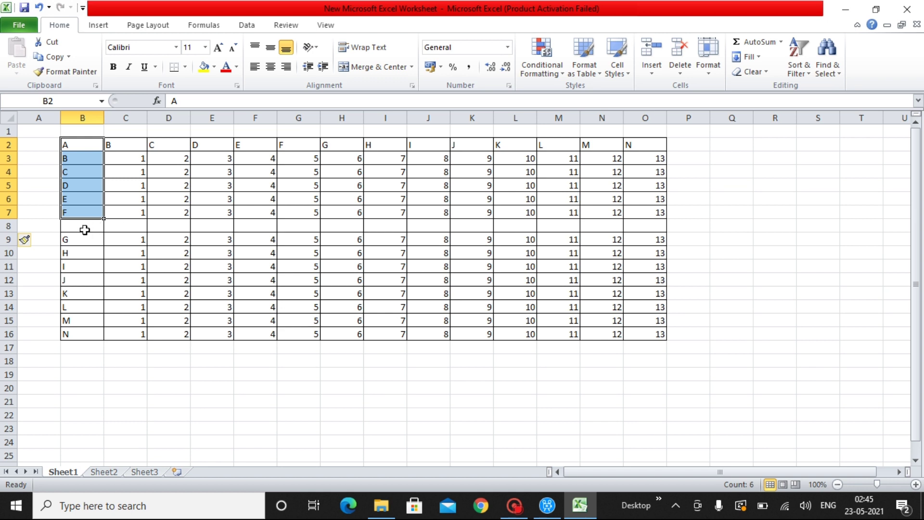
Go to B8 in the blank row, select the entire row 8, and delete it from the table
click(248, 225)
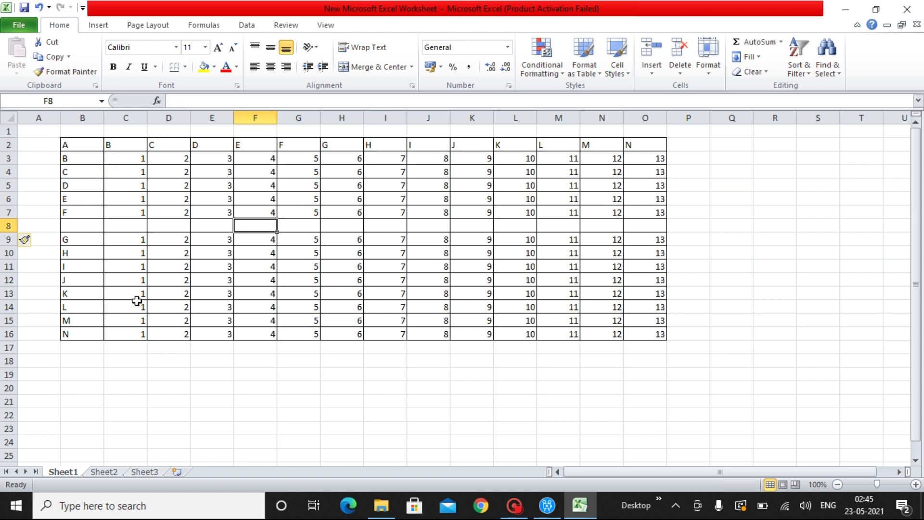
key(Left)
key(Left)
key(Left)
key(Left)
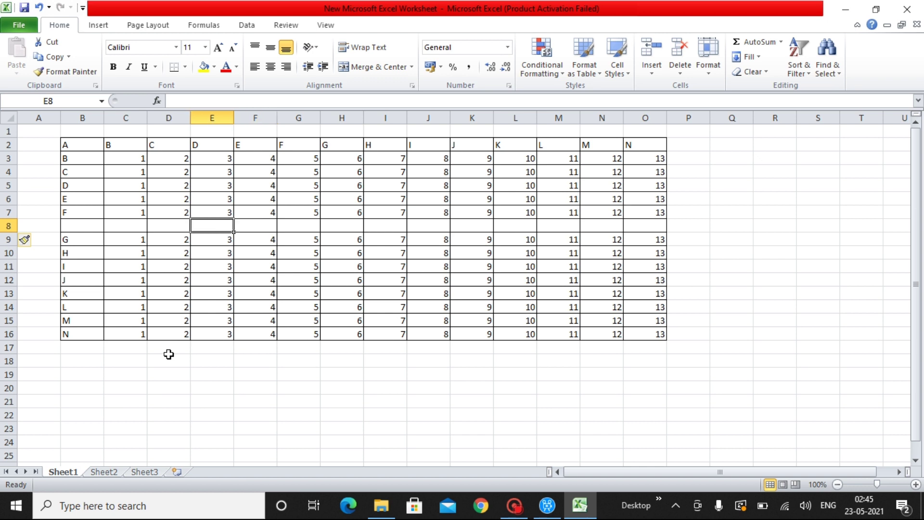
key(Up)
key(Down)
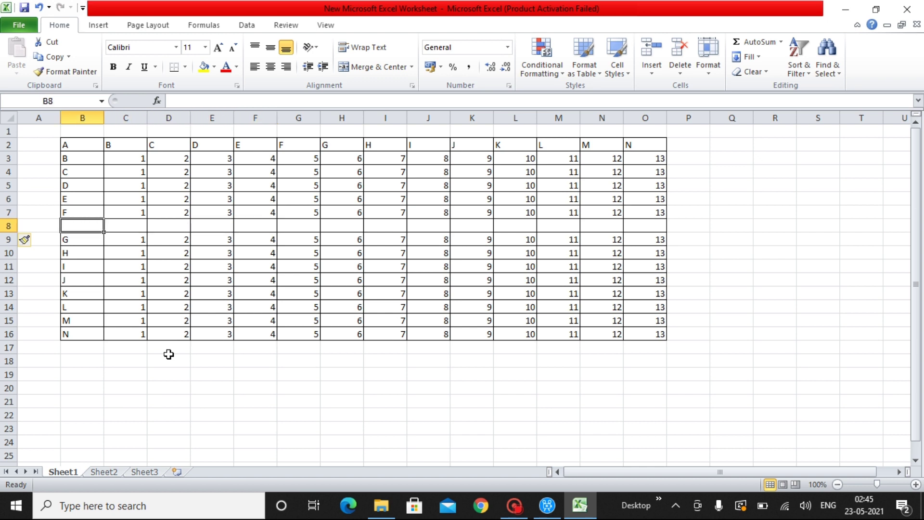
key(shift+space)
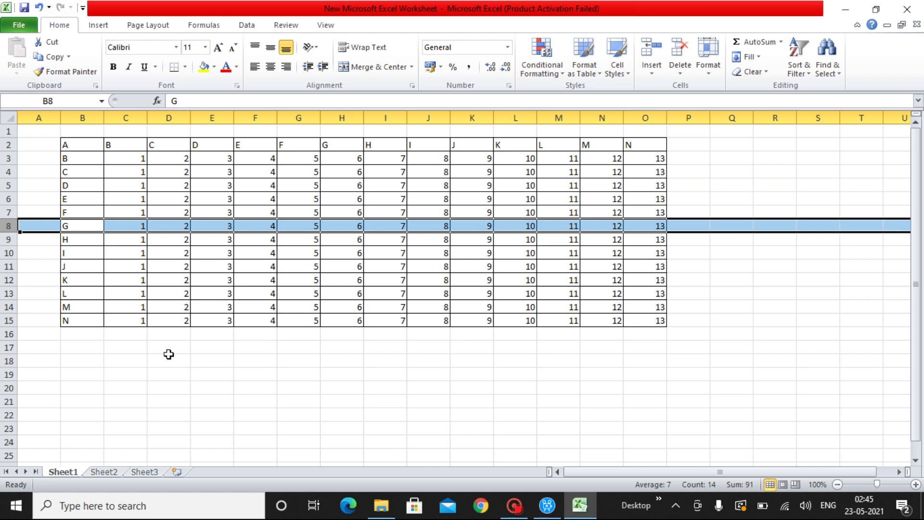
Move along row 8 to I8, select the entire column I, and insert a blank column there
key(Right)
key(Right)
key(Right)
key(Right)
key(Right)
key(Right)
key(Right)
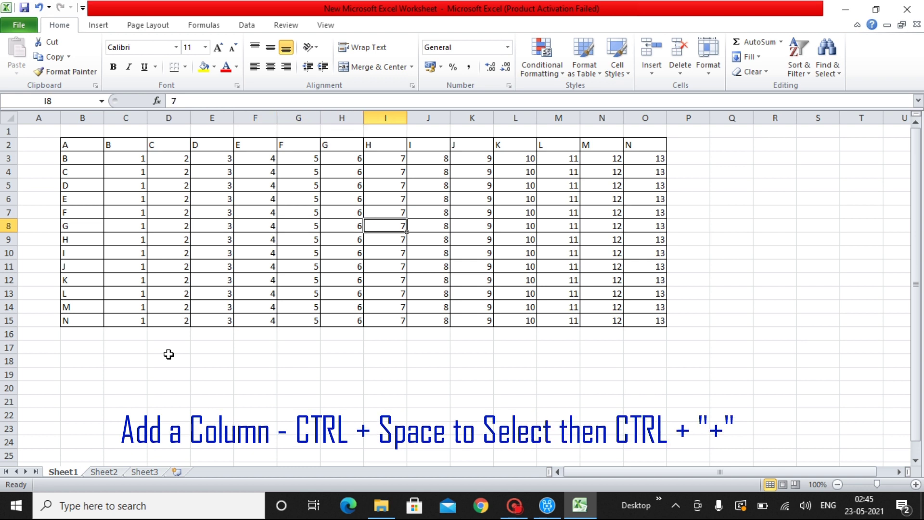
key(ctrl+space)
key(ctrl+plus)
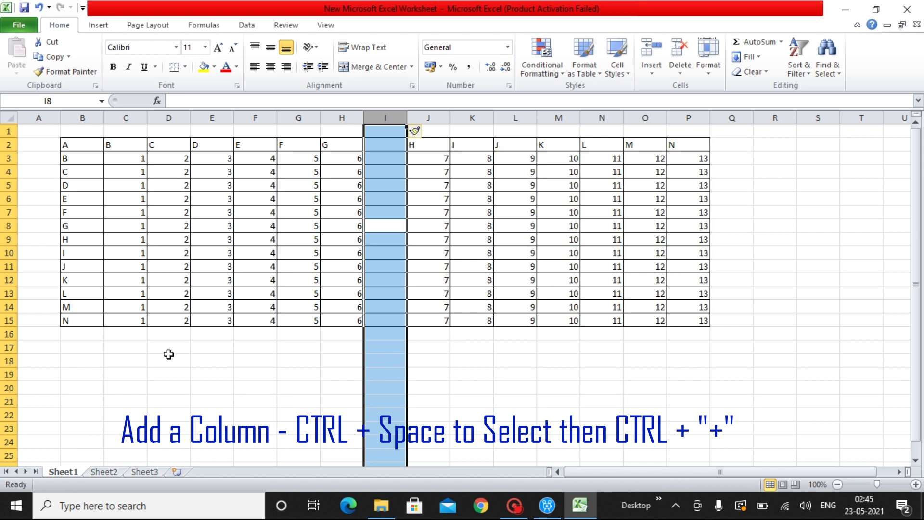
Delete the blank column I and move the active cell back to G in B8
key(ctrl+minus)
key(Left)
key(Left)
key(Left)
key(Left)
key(Left)
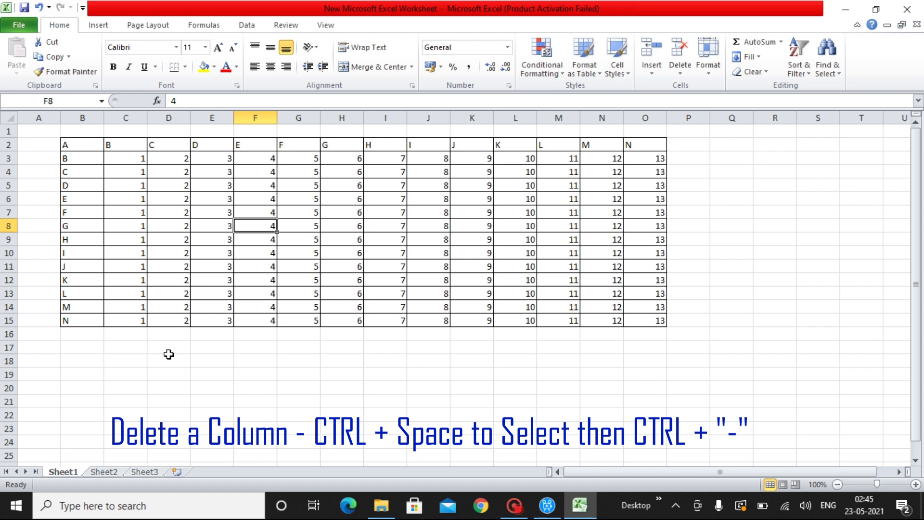
key(Left)
key(Left)
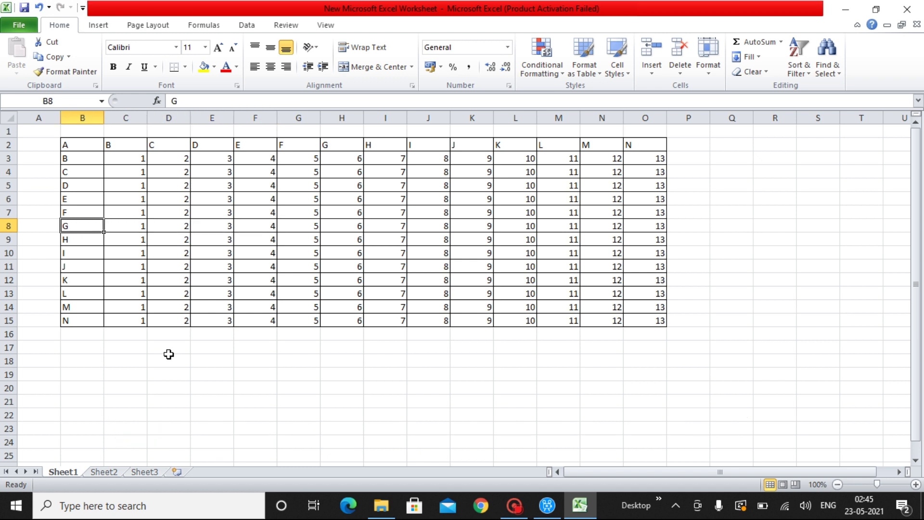
Select the entire row 8, insert a blank row there, and delete that blank row again
key(shift+space)
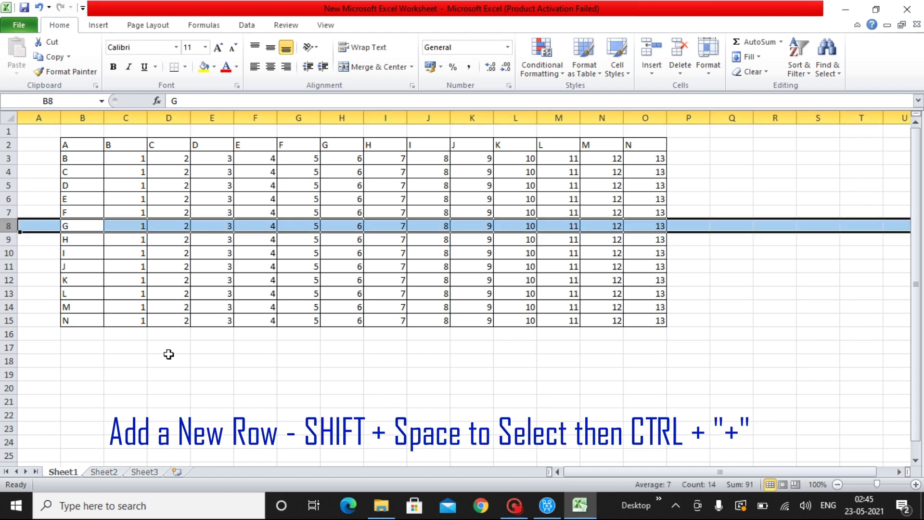
key(ctrl+plus)
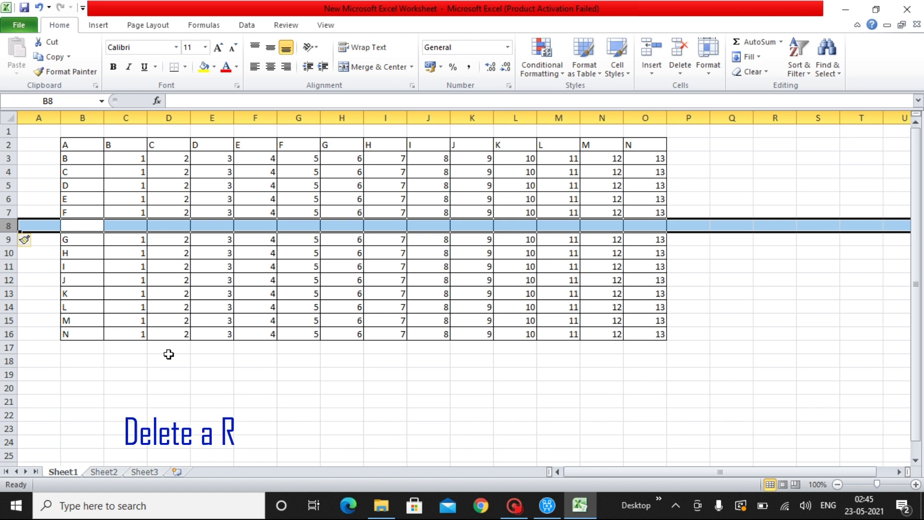
key(ctrl+minus)
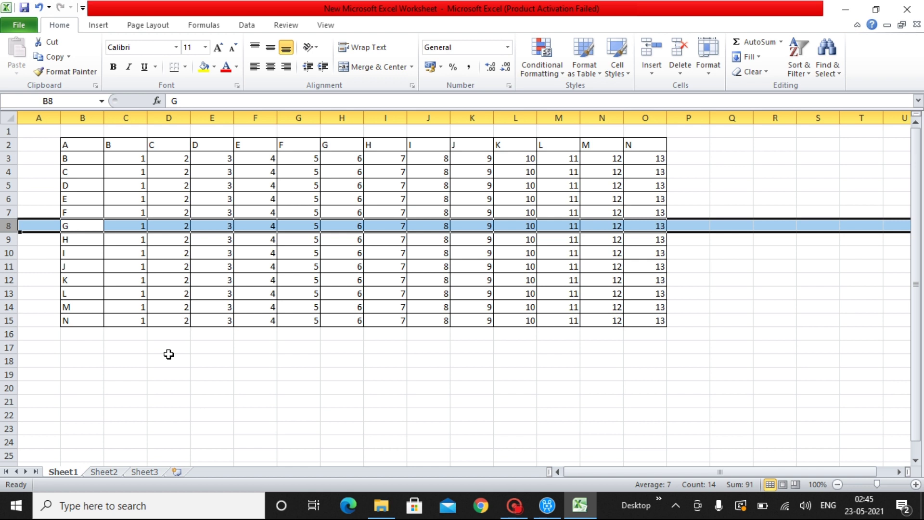
Clear the row selection, return to header A in B2, and jump to the end of the header row and back
key(Left)
key(Right)
key(Right)
key(Left)
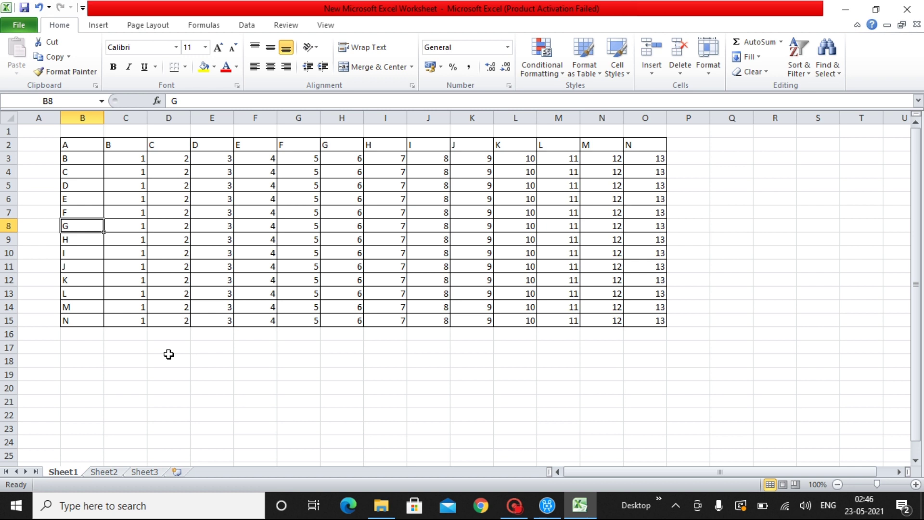
key(Up)
key(Up)
key(Up)
key(Up)
key(Up)
key(Up)
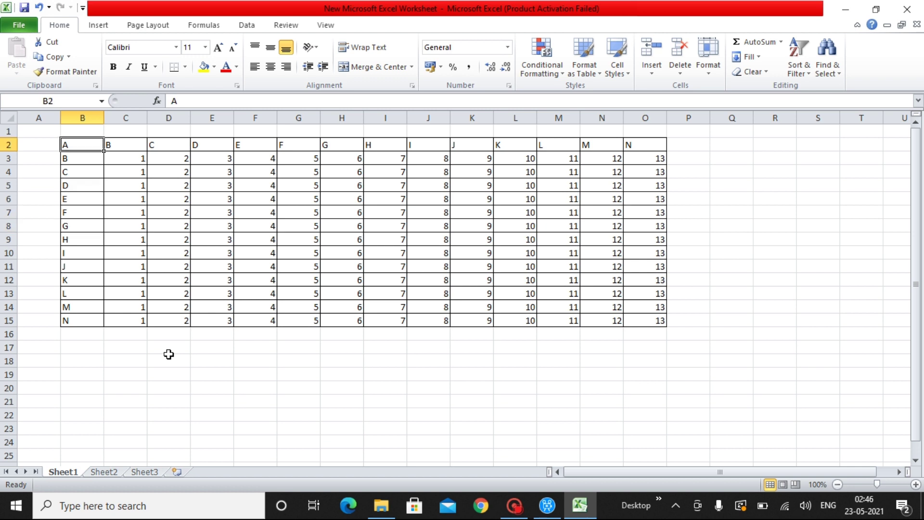
key(ctrl+Right)
key(ctrl+Left)
Move to header F in G2, select the entire column G, and insert a blank column there
key(Right)
key(Right)
key(Right)
key(Right)
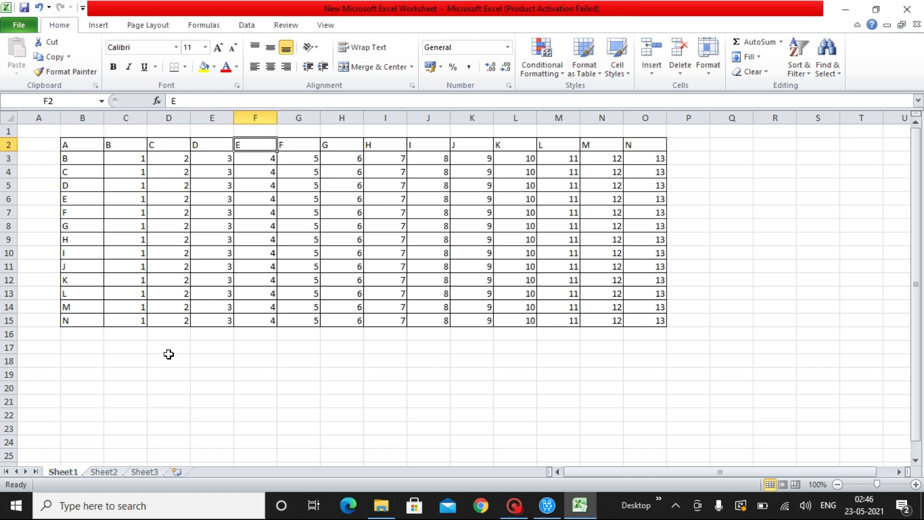
key(Right)
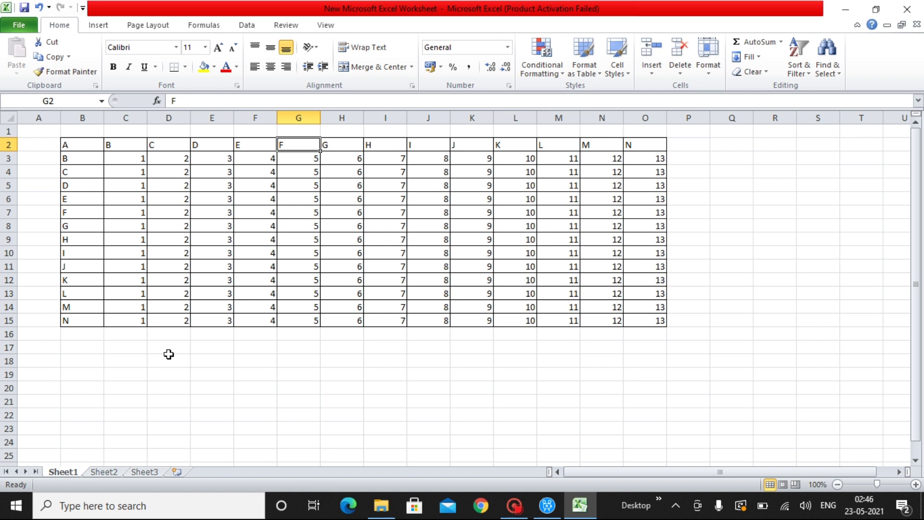
key(ctrl+space)
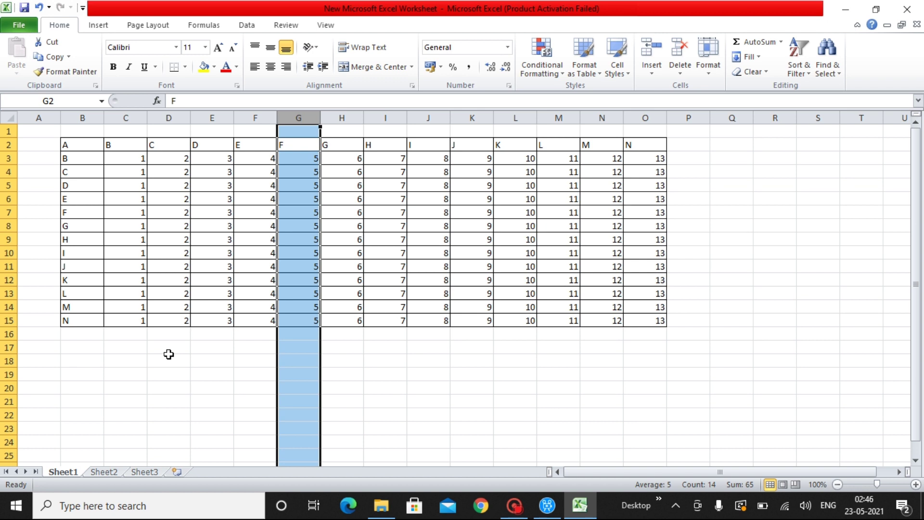
key(ctrl+shift+plus)
Return to B2, select the block B2:F15 before the blank column, and select the block H2:P15 after it
key(Left)
key(Left)
key(Left)
key(Left)
key(Left)
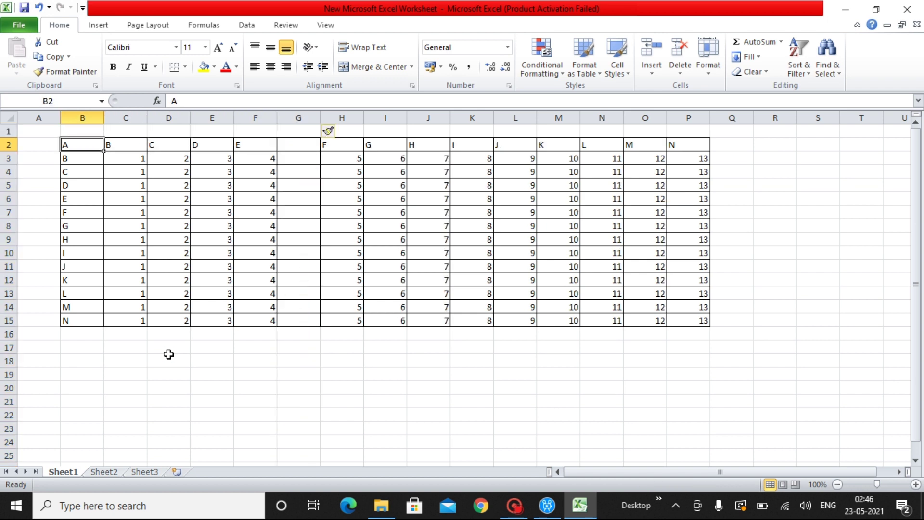
key(shift+Right)
key(shift+Right)
key(shift+Right)
key(shift+Right)
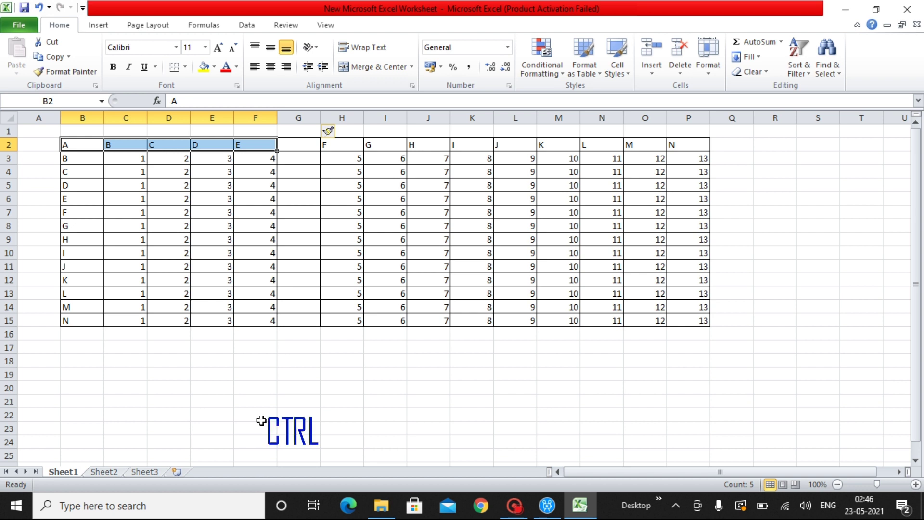
key(ctrl+shift+Down)
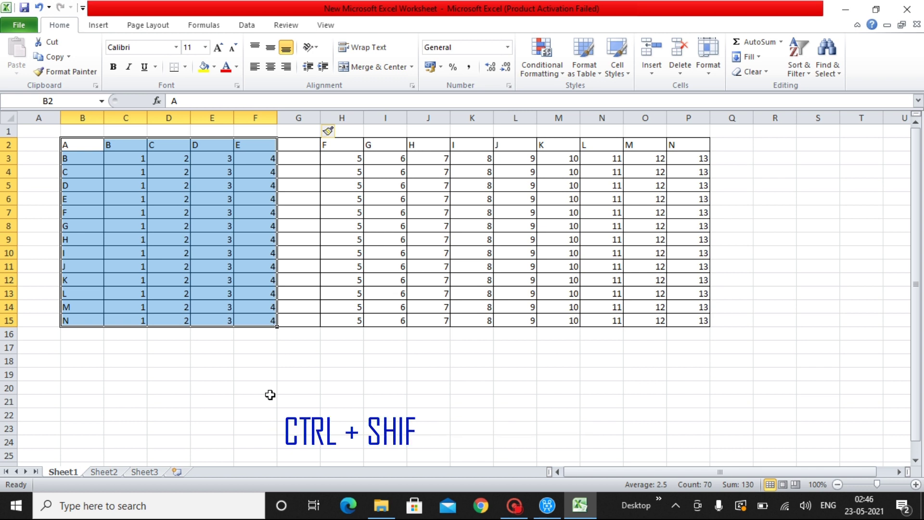
key(ctrl+shift+Up)
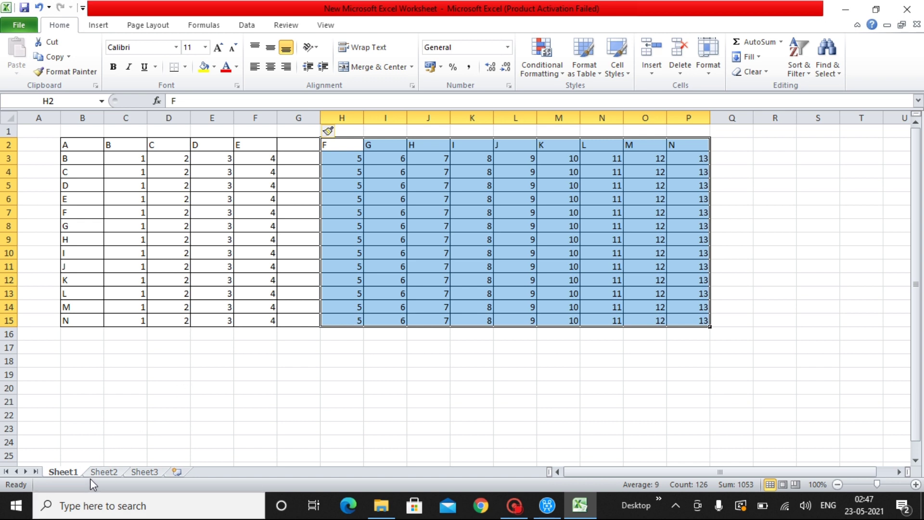
Switch through Sheet2 to Sheet3 and add three new worksheets to the workbook
click(115, 473)
click(148, 473)
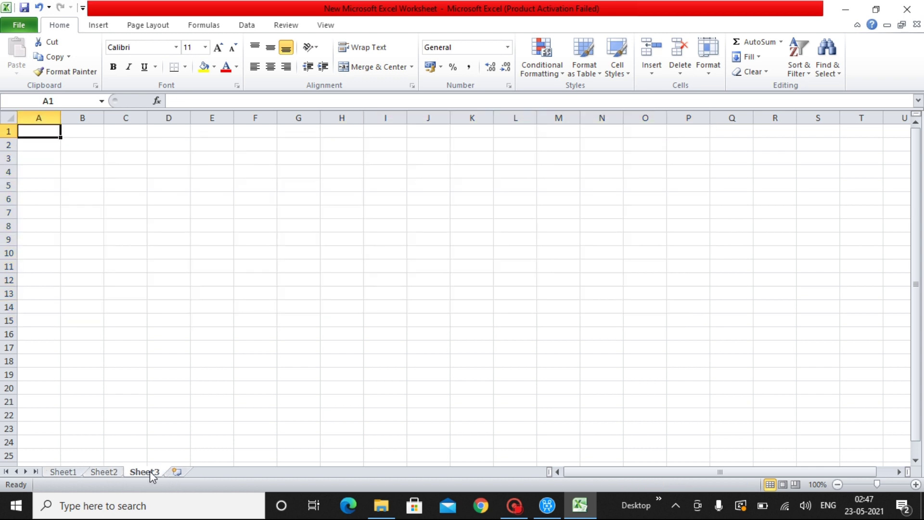
click(177, 473)
click(218, 473)
click(263, 473)
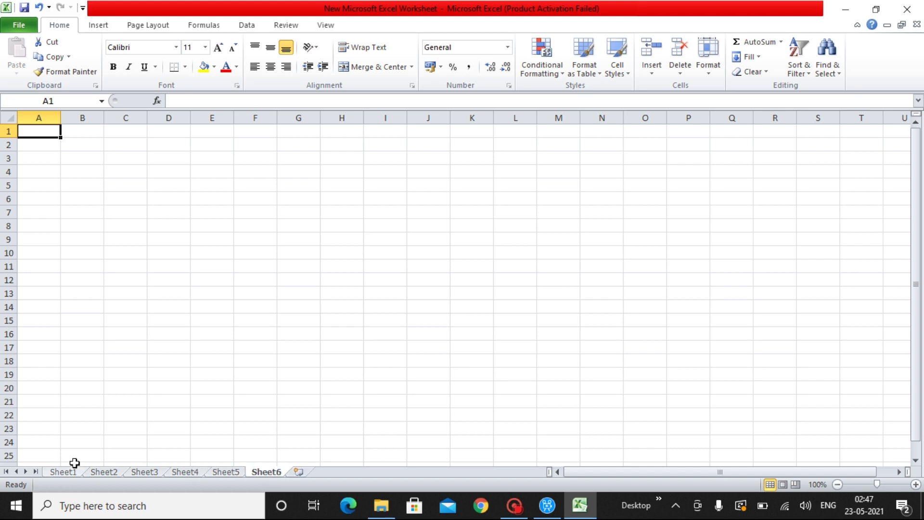
View Sheet2 through Sheet5 in order, return to Sheet1, then visit Sheet2 once more and come back to Sheet1
click(108, 473)
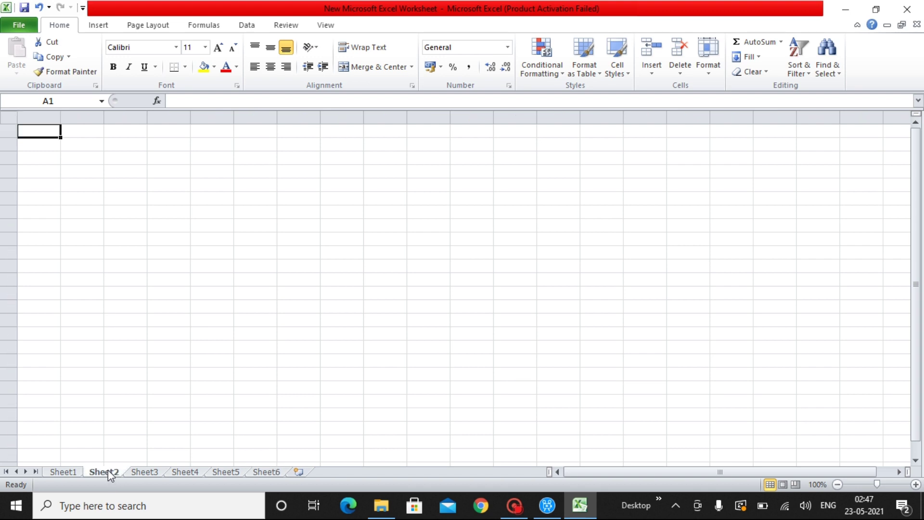
click(140, 472)
click(181, 473)
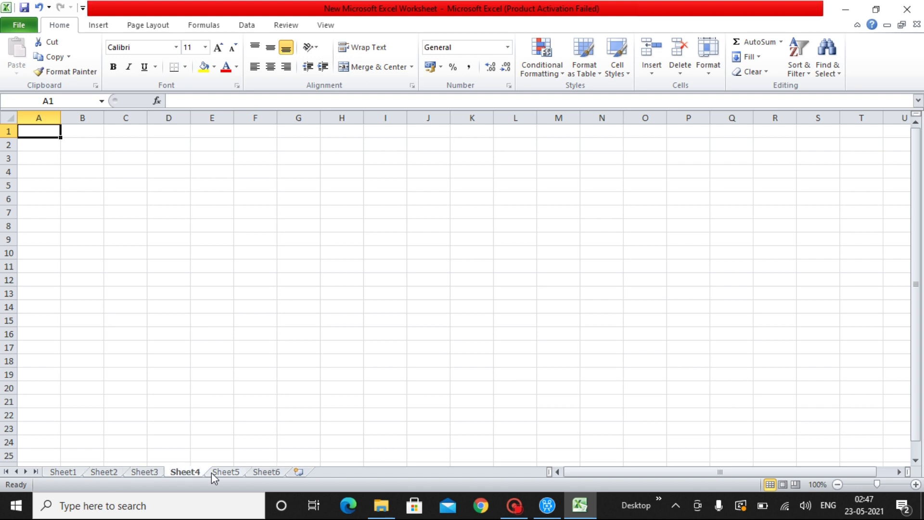
click(216, 472)
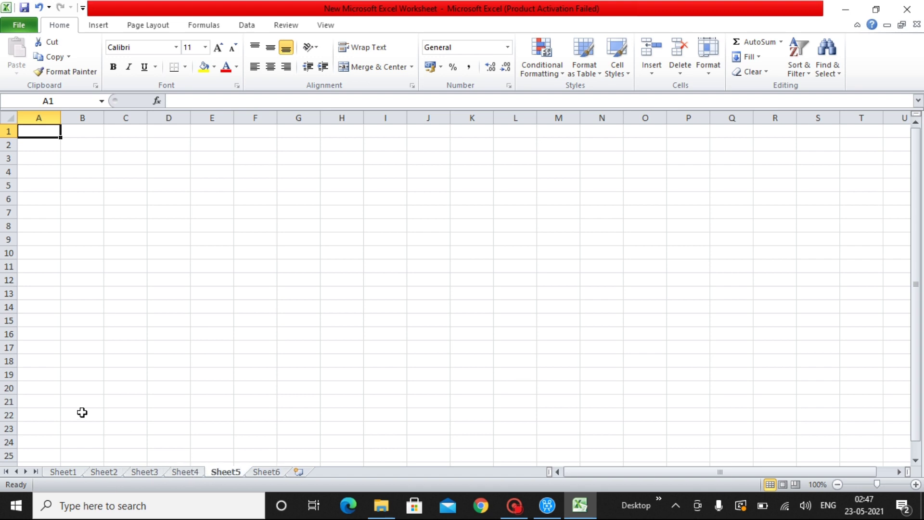
click(63, 472)
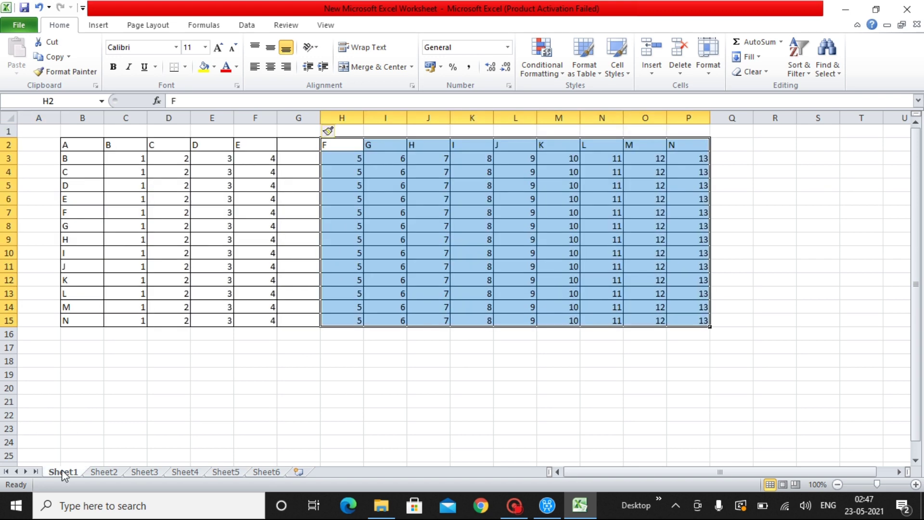
click(103, 474)
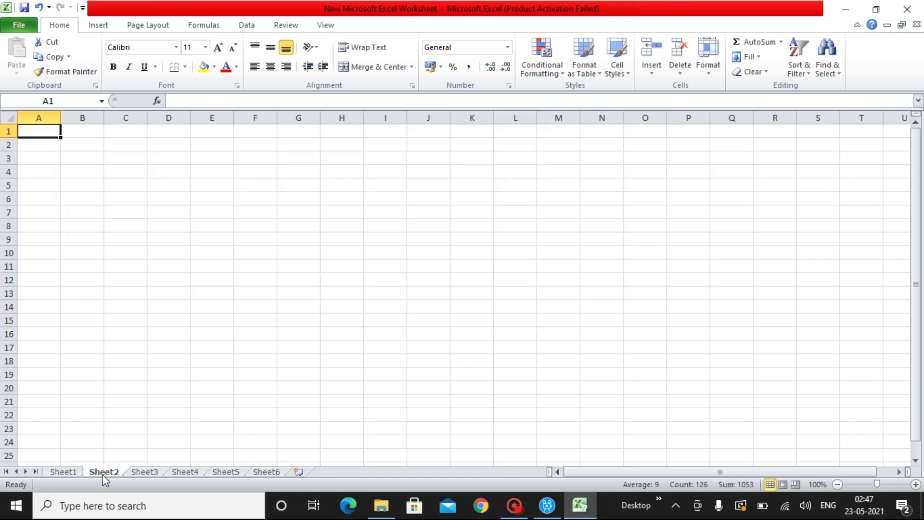
click(67, 472)
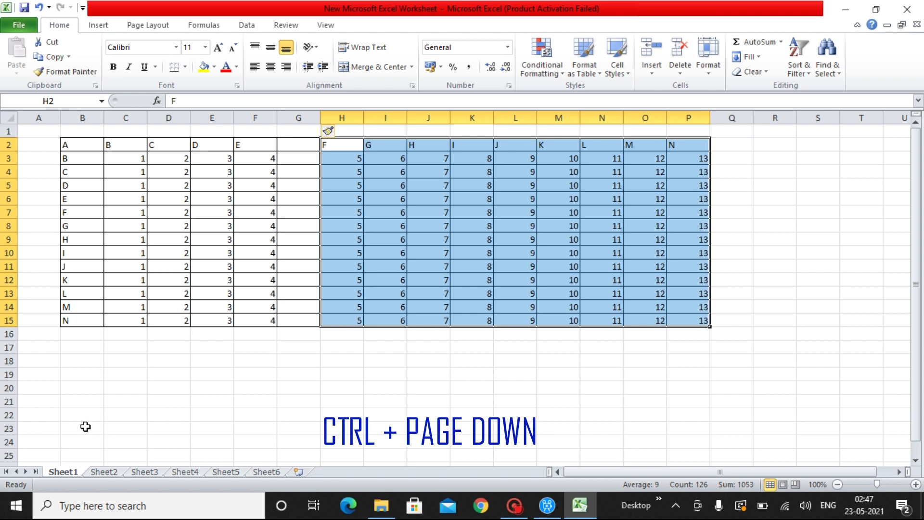
Move forward sheet by sheet from Sheet1 to Sheet3, step back to Sheet2, and advance to Sheet3 again
key(ctrl+Page_Down)
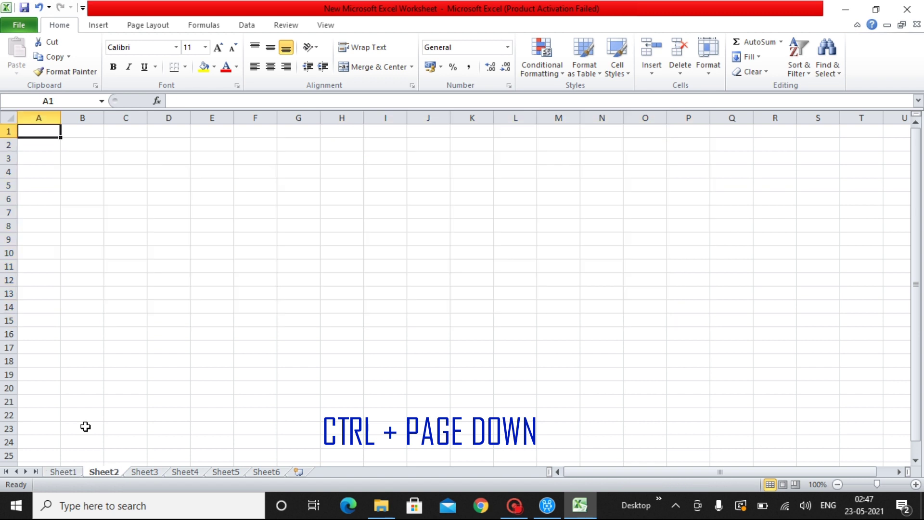
key(ctrl+Page_Down)
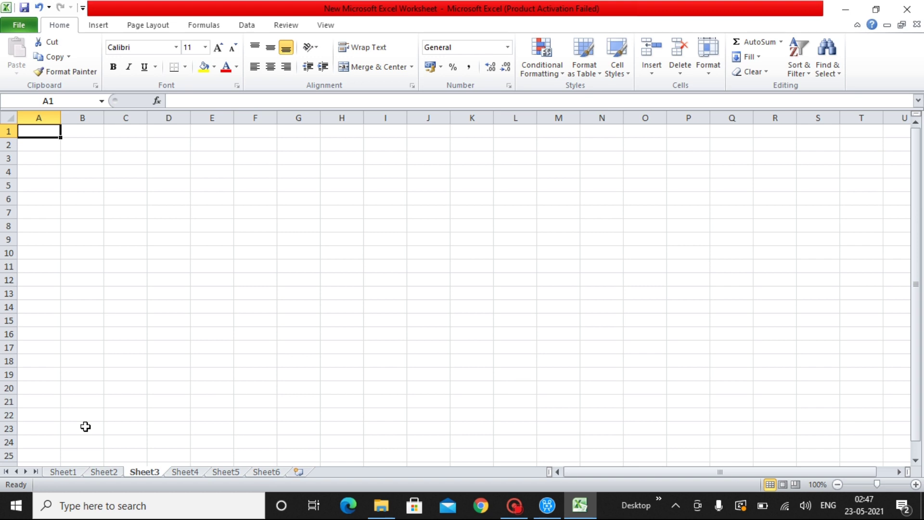
key(ctrl+Page_Up)
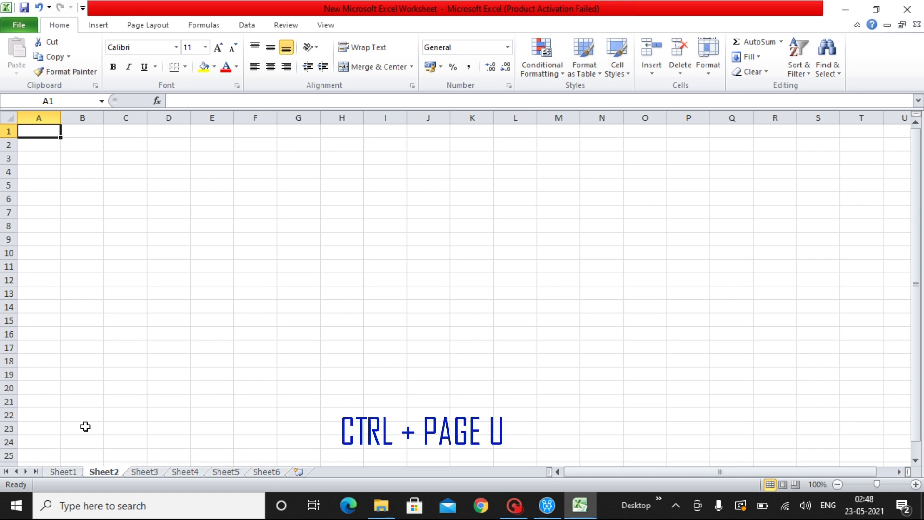
key(ctrl+Page_Down)
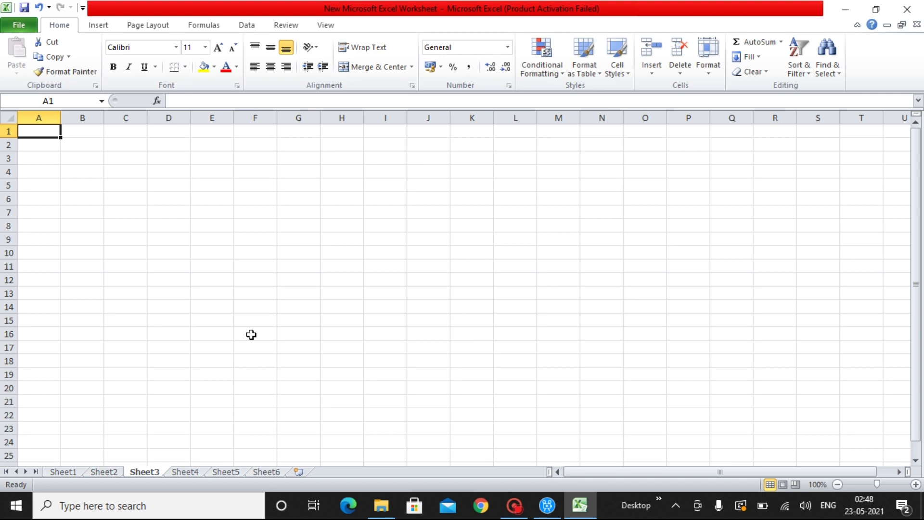
Minimize the workbook and create two new Microsoft Excel Worksheet files on the desktop, keeping their default names
click(847, 10)
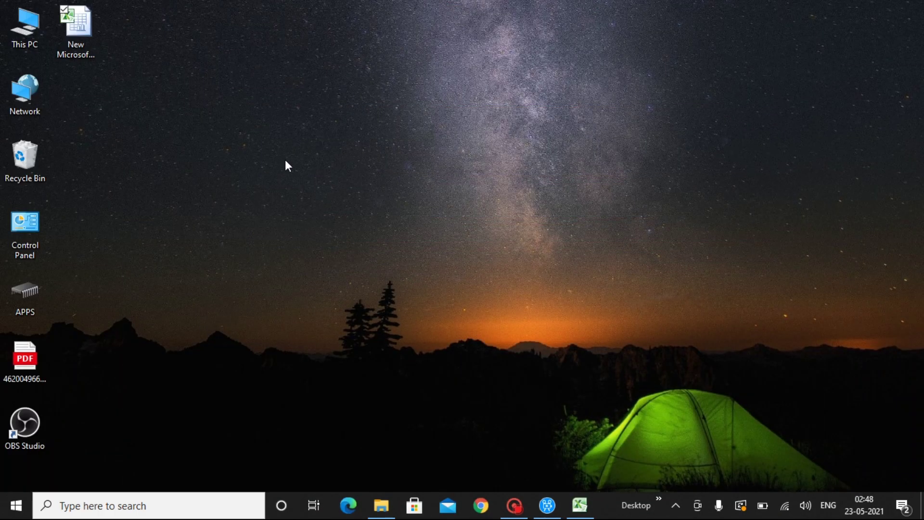
right_click(87, 78)
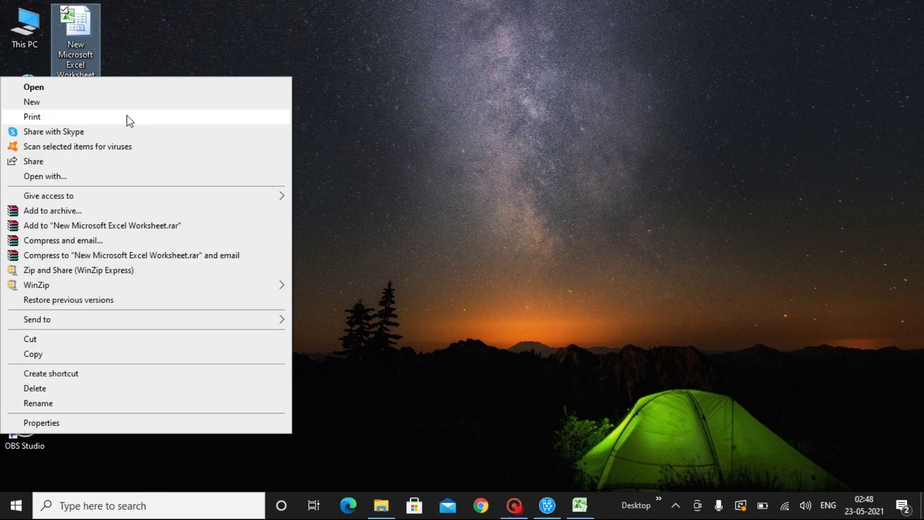
click(360, 142)
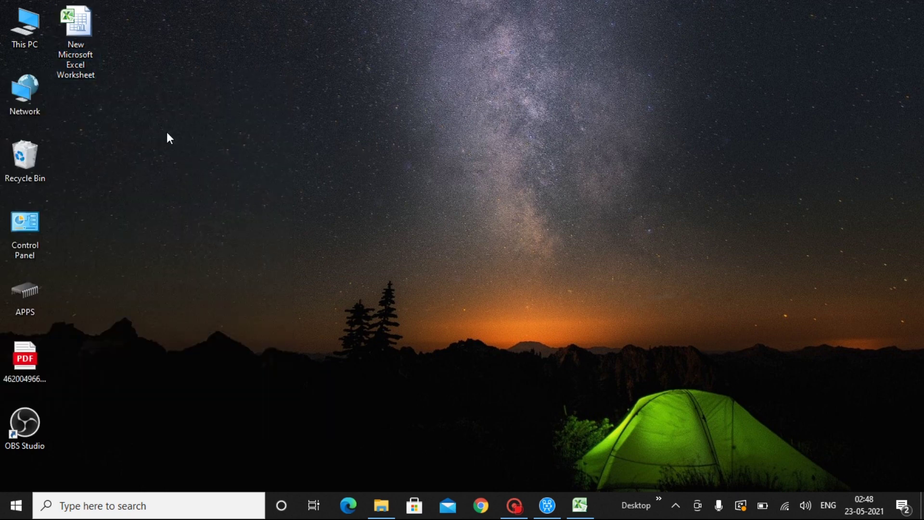
right_click(111, 134)
mouse_move(105, 286)
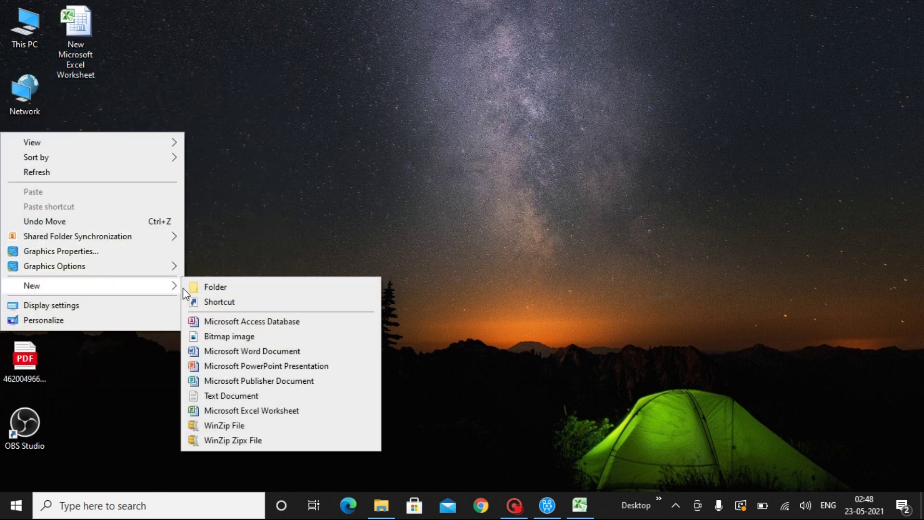
click(226, 411)
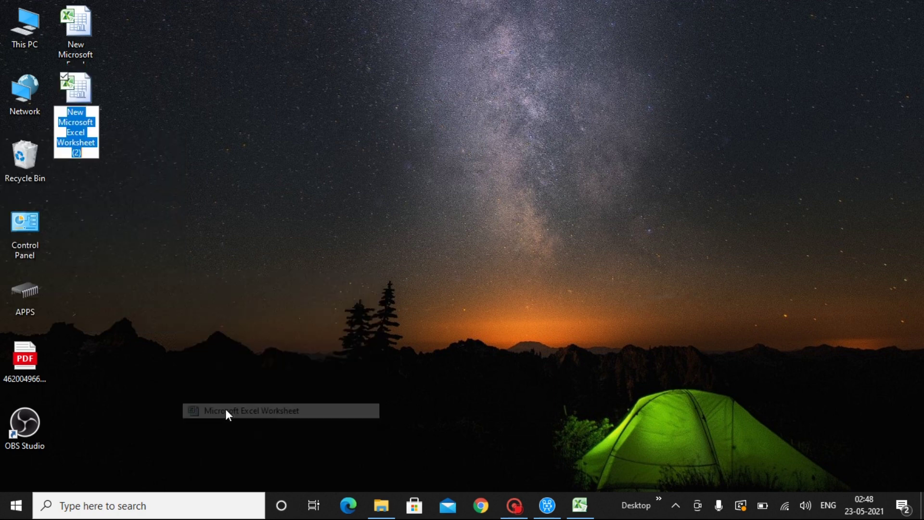
key(Return)
right_click(98, 256)
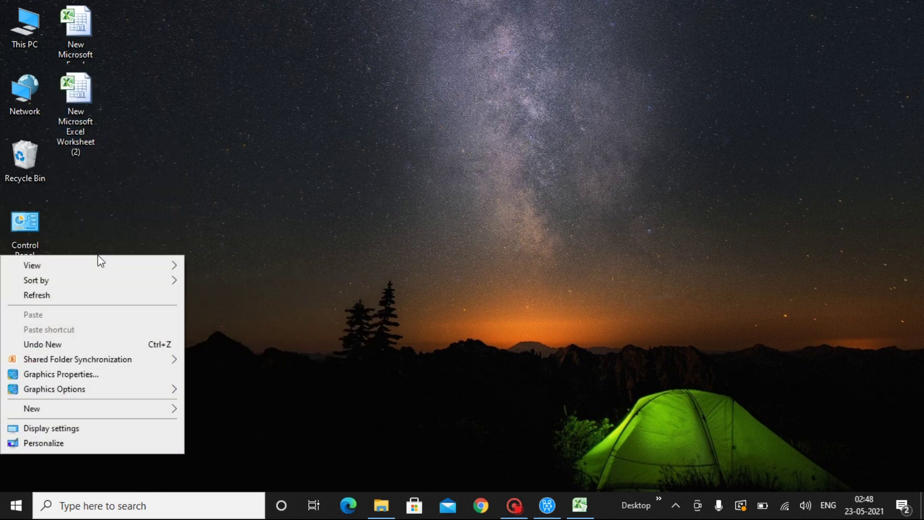
mouse_move(136, 409)
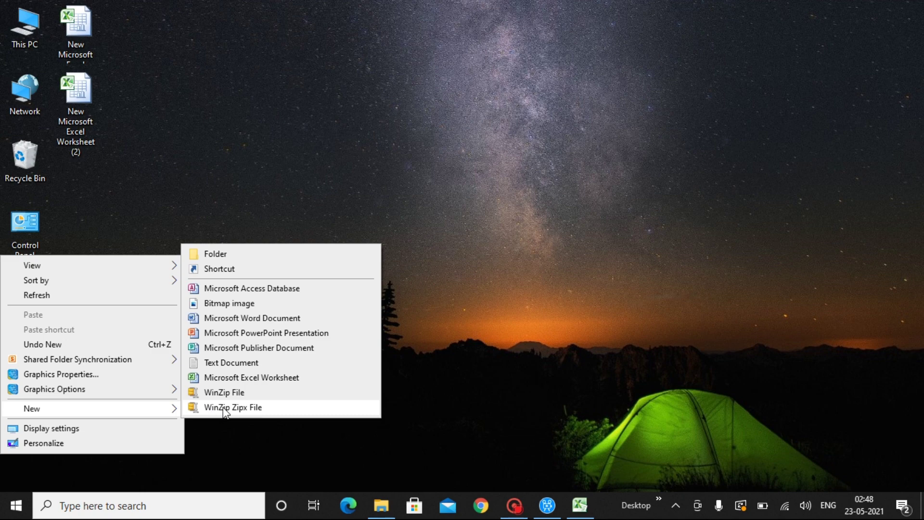
click(236, 378)
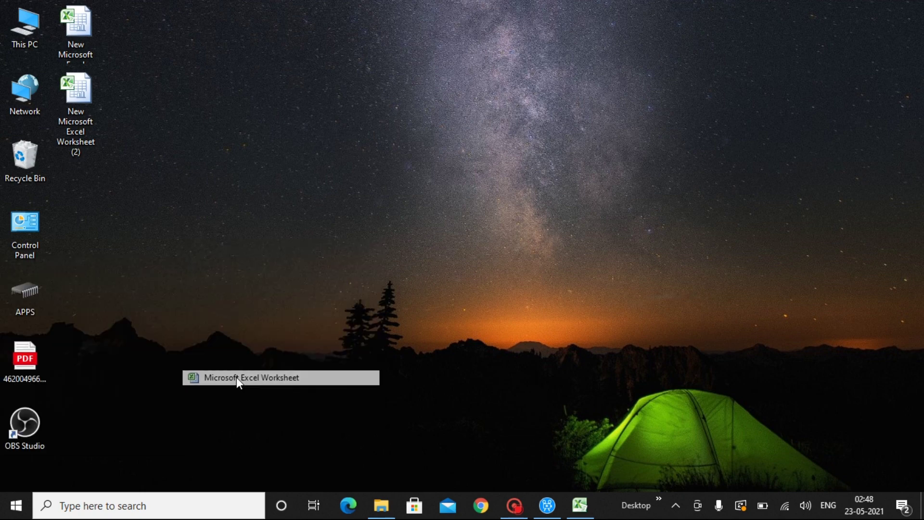
Open the new workbooks New Microsoft Excel Worksheet (2) and New Microsoft Excel Worksheet (3) from the desktop
double_click(77, 109)
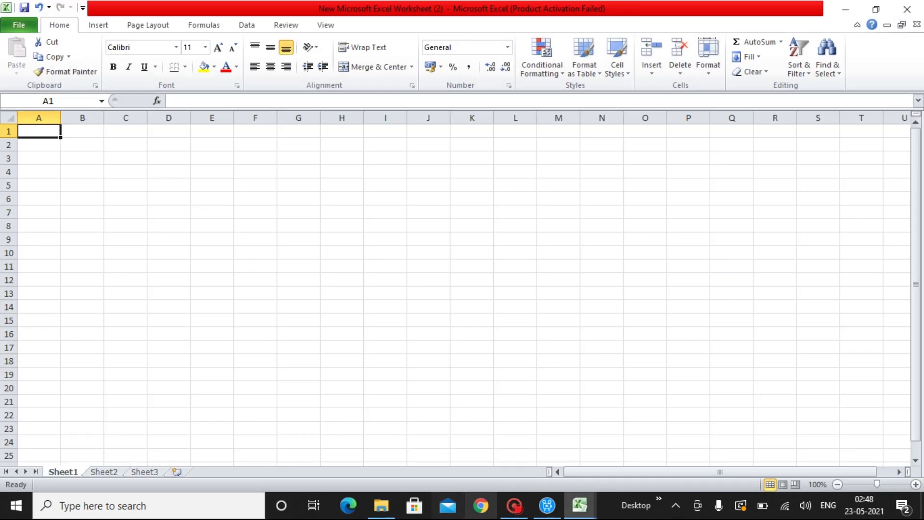
click(846, 10)
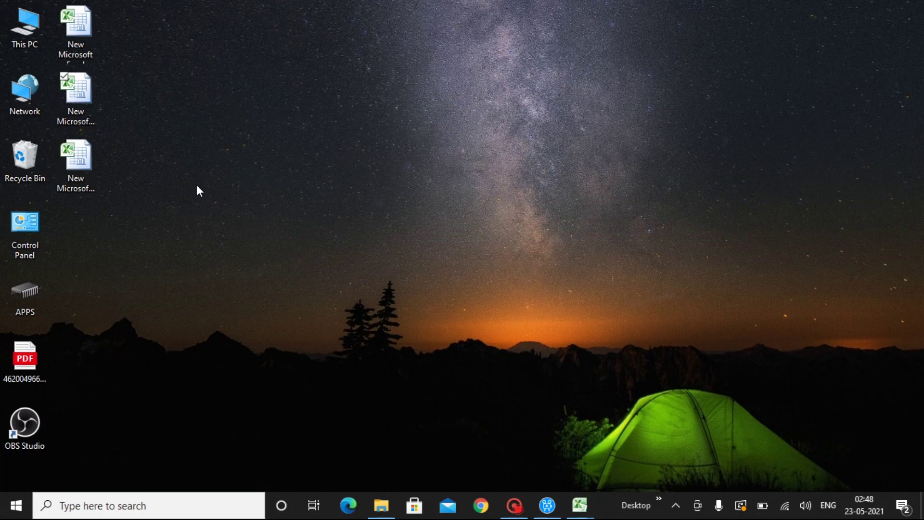
double_click(88, 179)
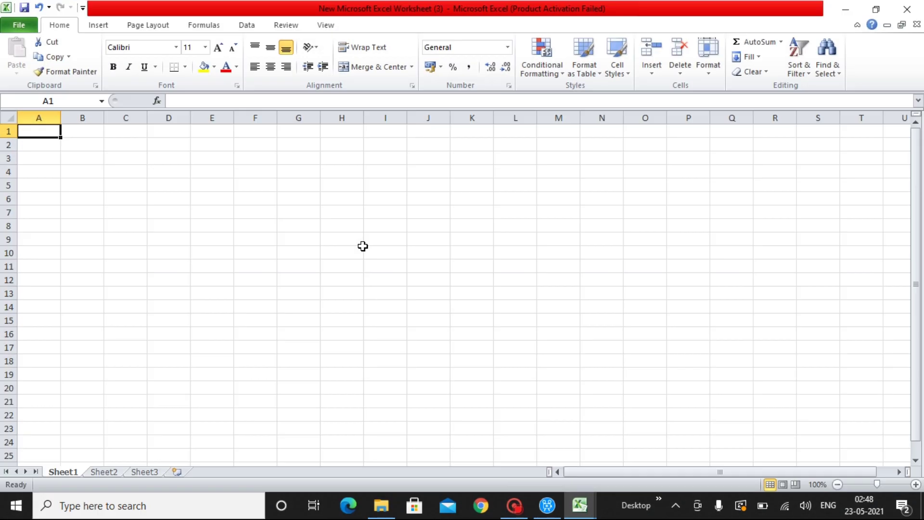
Switch back to the original New Microsoft Excel Worksheet workbook and show its Sheet1 with the table
mouse_move(583, 510)
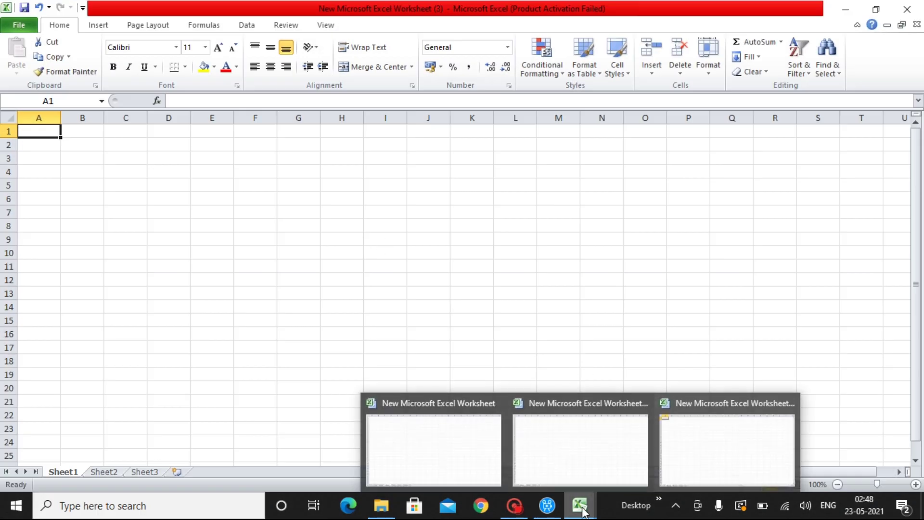
click(450, 450)
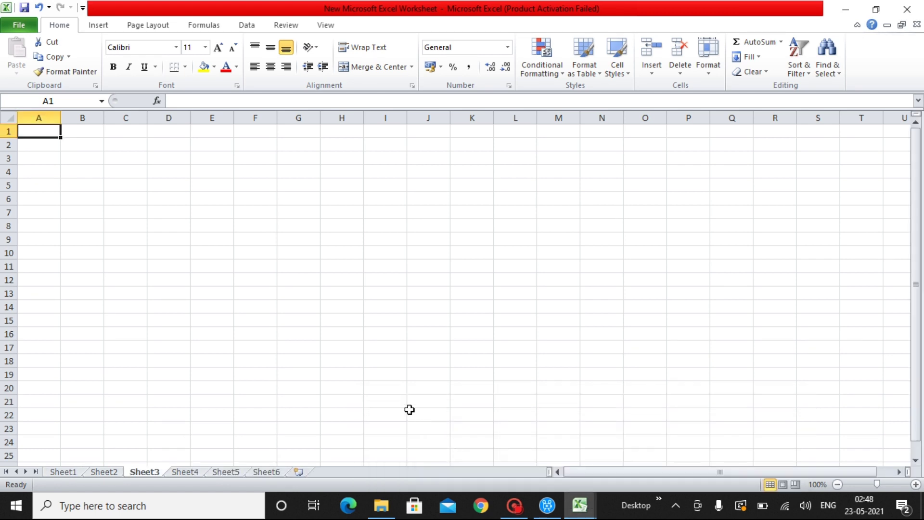
click(62, 473)
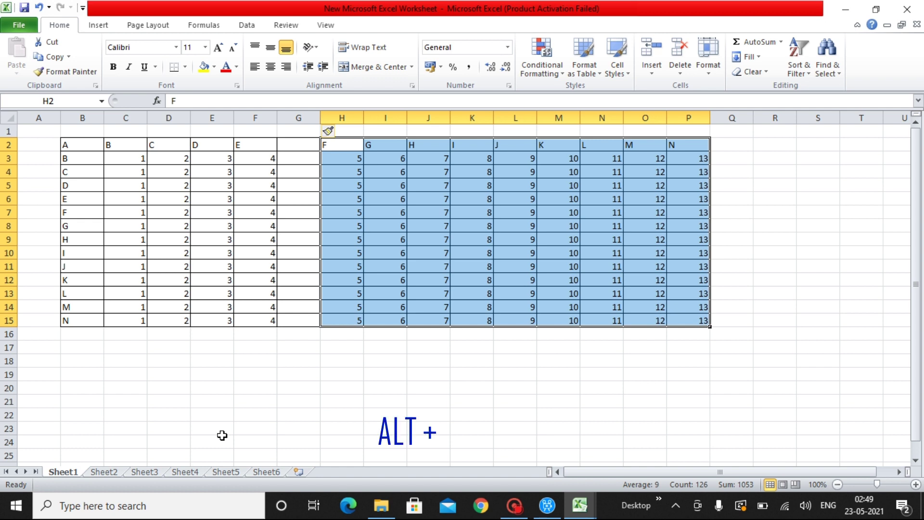
Cycle forward through all open windows in the window switcher, then backward to the original workbook
key(alt+Tab)
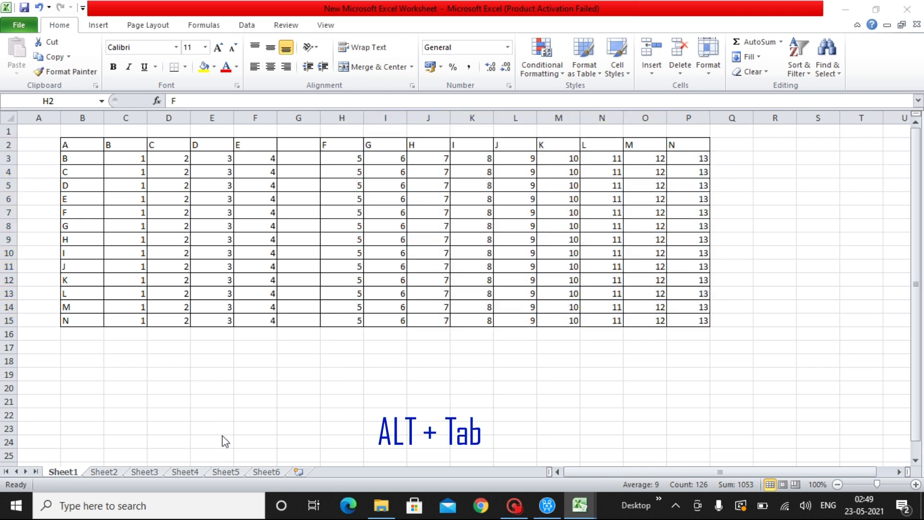
key(alt+Tab)
key(alt+Tab)
key(alt+Tab)
key(alt+Tab)
key(alt+Tab)
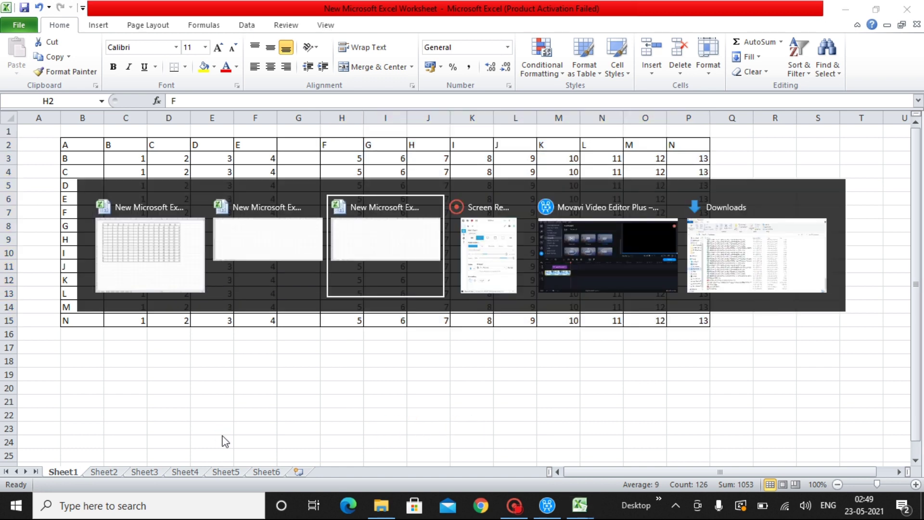
key(alt+shift+Tab)
key(alt+shift+Tab)
key(alt+shift+Tab)
key(alt+shift+Tab)
key(alt+shift+Tab)
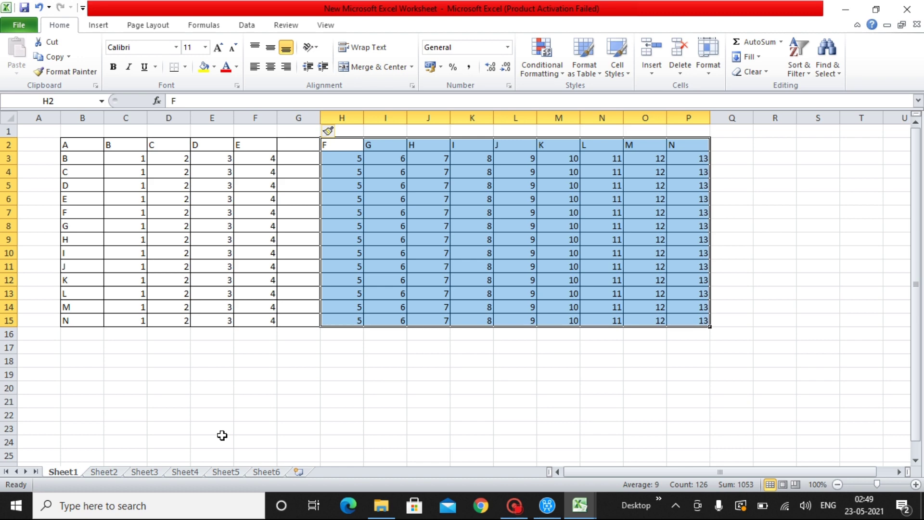
Browse the open windows forward, backward and between rows of the window switcher, then choose the original workbook
key(alt+Tab)
key(alt+Tab)
key(alt+Tab)
key(alt+Tab)
key(alt+Tab)
key(alt+Tab)
key(alt+shift+Tab)
key(Right)
key(Up)
key(Down)
key(Left)
key(Up)
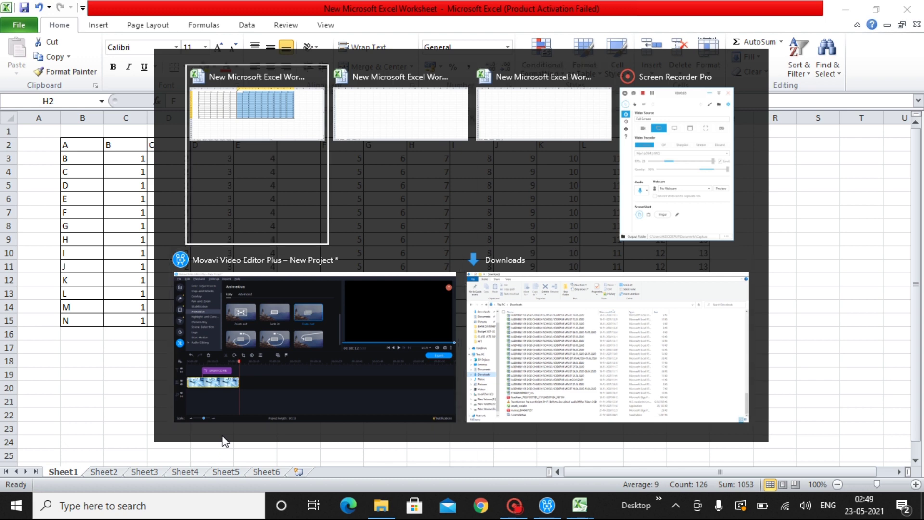
key(Return)
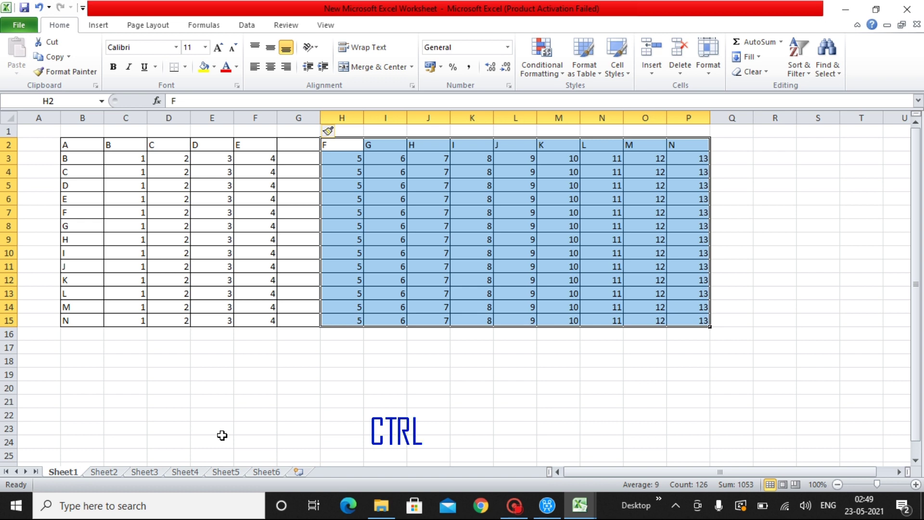
Cycle among the open Excel workbooks only, visiting workbooks (2) and (3) and returning to the original one
key(ctrl+Tab)
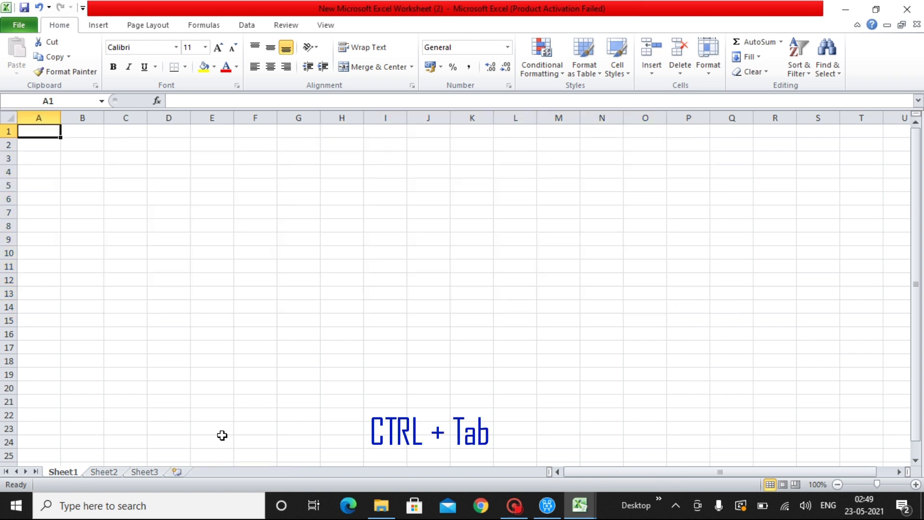
key(ctrl+Tab)
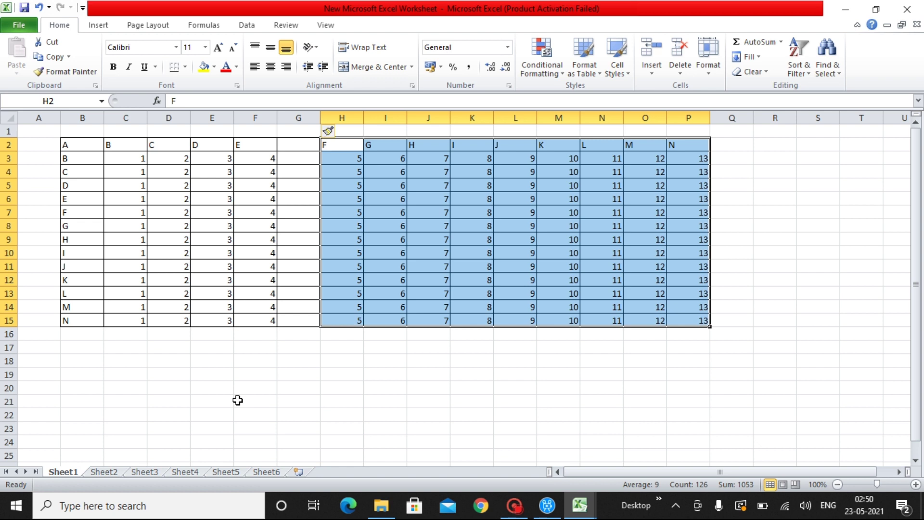
key(ctrl+Tab)
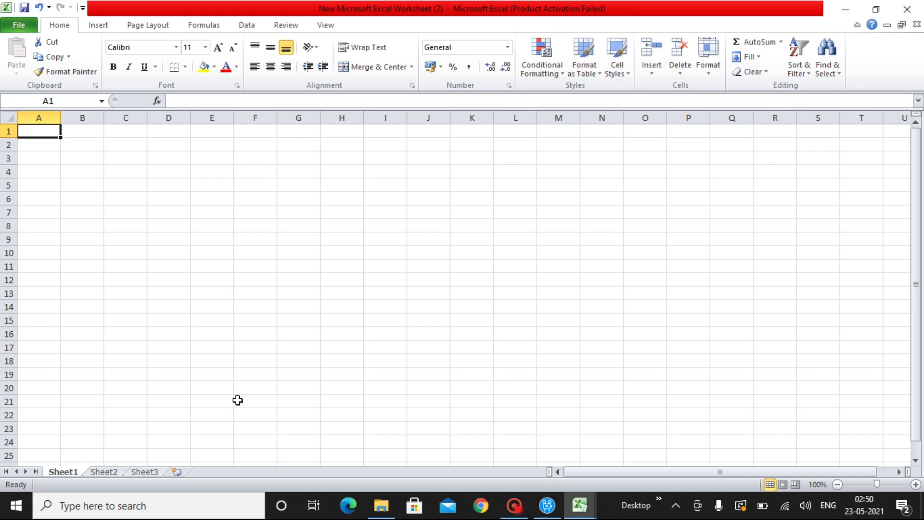
key(ctrl+Tab)
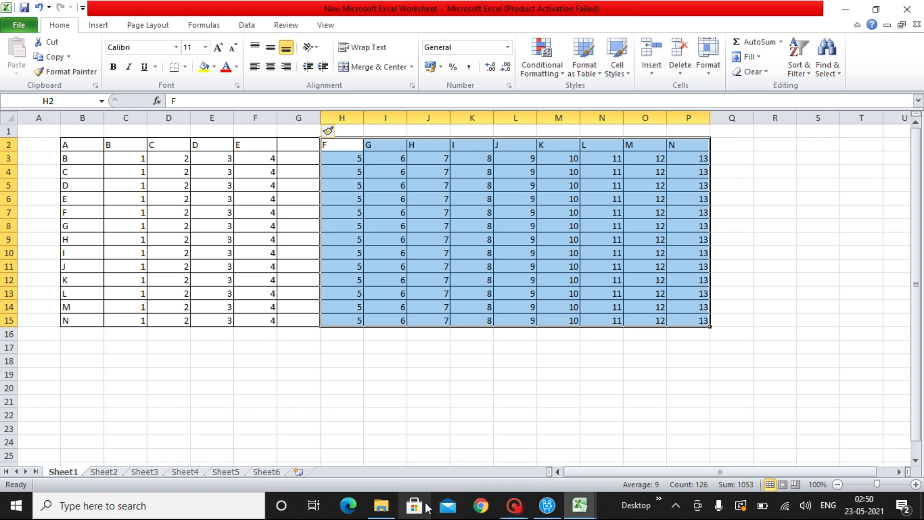
mouse_move(517, 511)
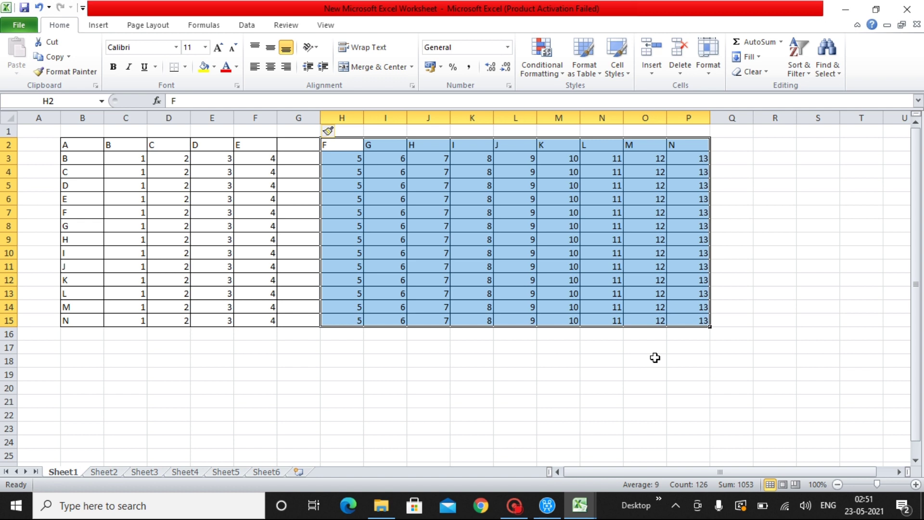
key(ctrl+Tab)
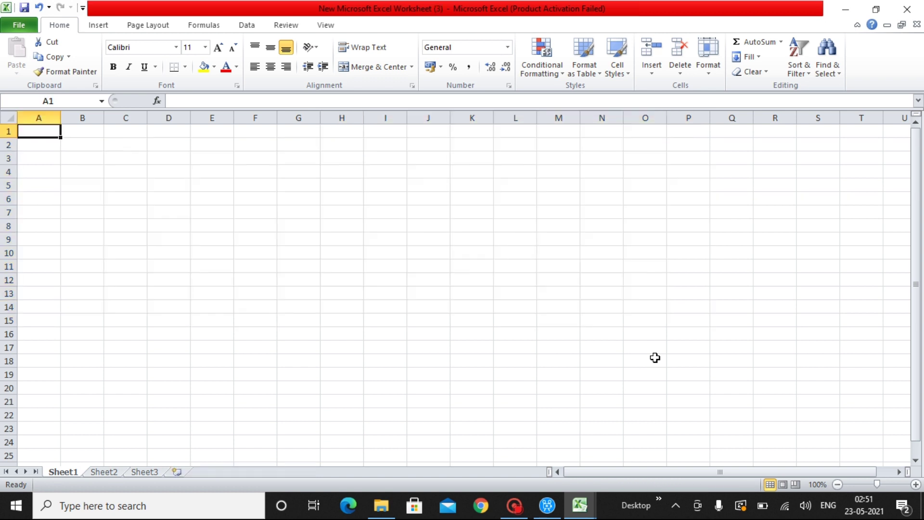
key(ctrl+Tab)
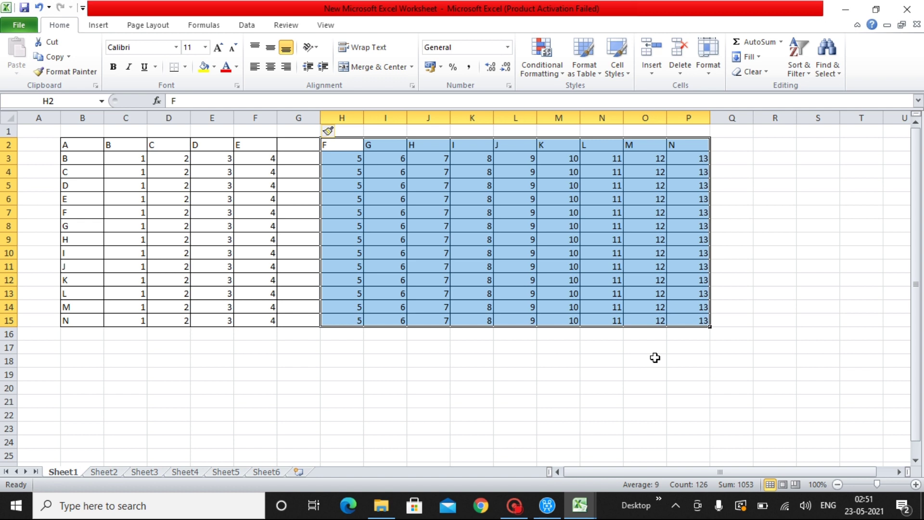
Step forward through the open Excel, Screen Recorder, Movavi Video Editor Plus and Downloads windows in the window switcher
key(alt+Tab)
key(alt+Tab)
key(alt+Tab)
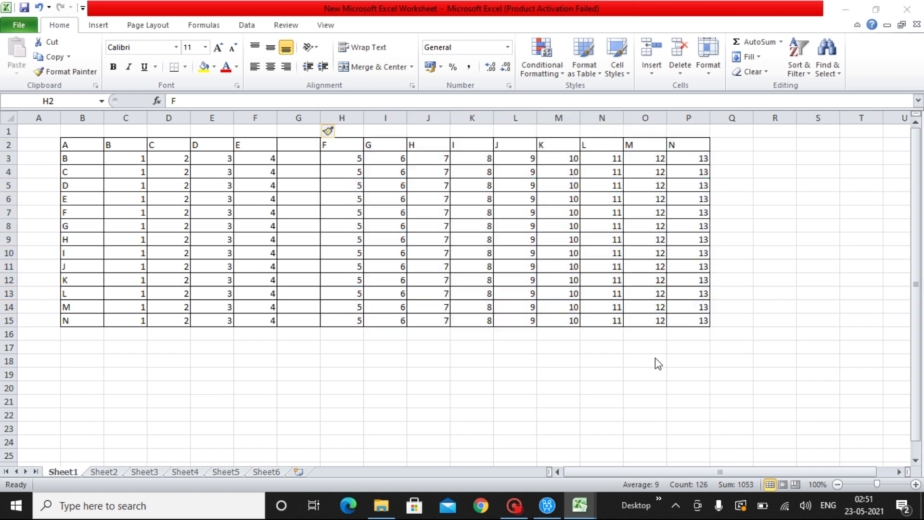
key(alt+Tab)
key(alt+Tab)
key(alt+Tab)
key(alt+Tab)
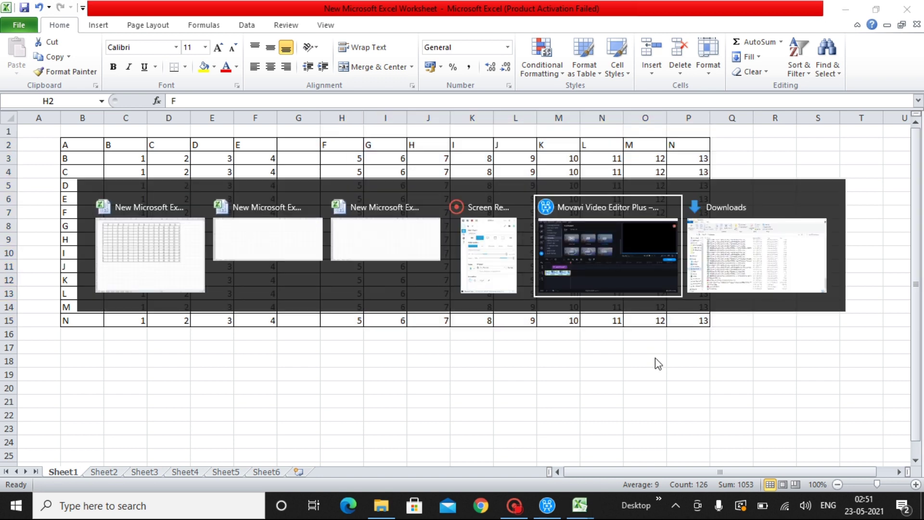